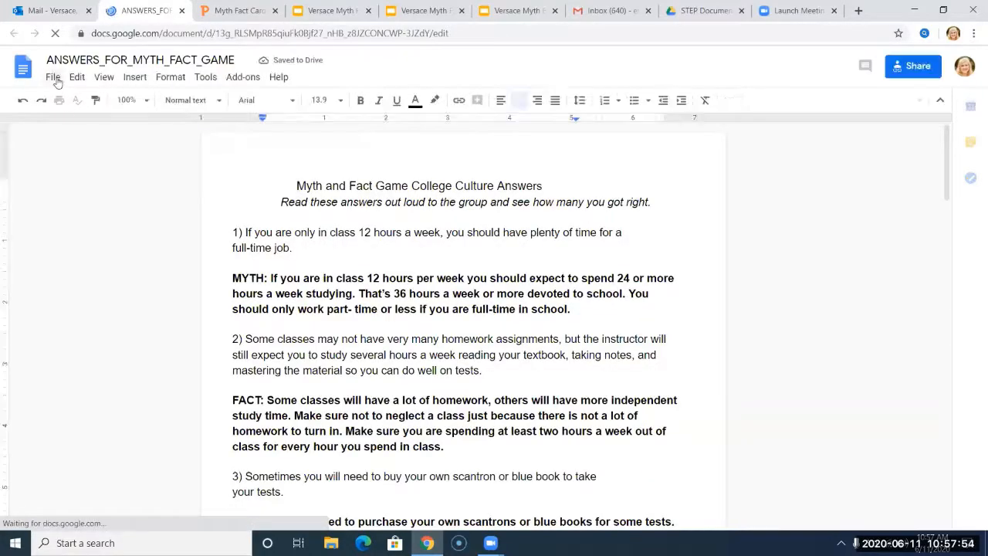
Start a copy of the ANSWERS_FOR_MYTH_FACT_GAME document, replacing "Copy of" in its name with the owner's surname.
click(54, 79)
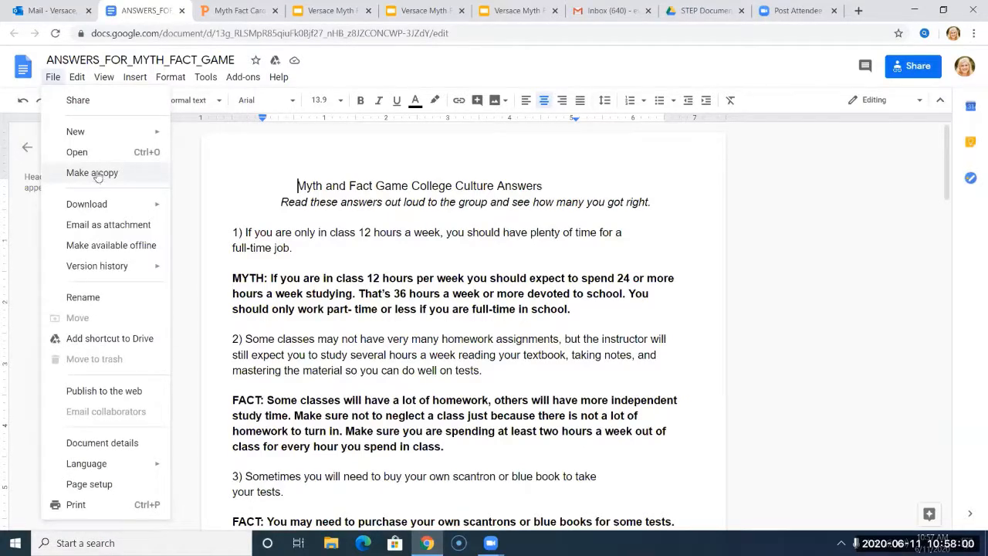
click(95, 173)
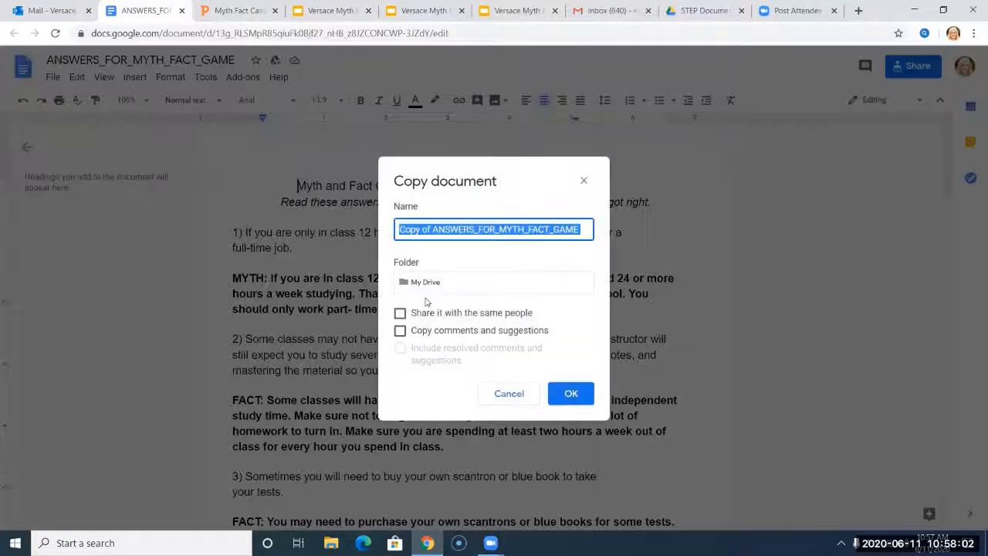
click(456, 283)
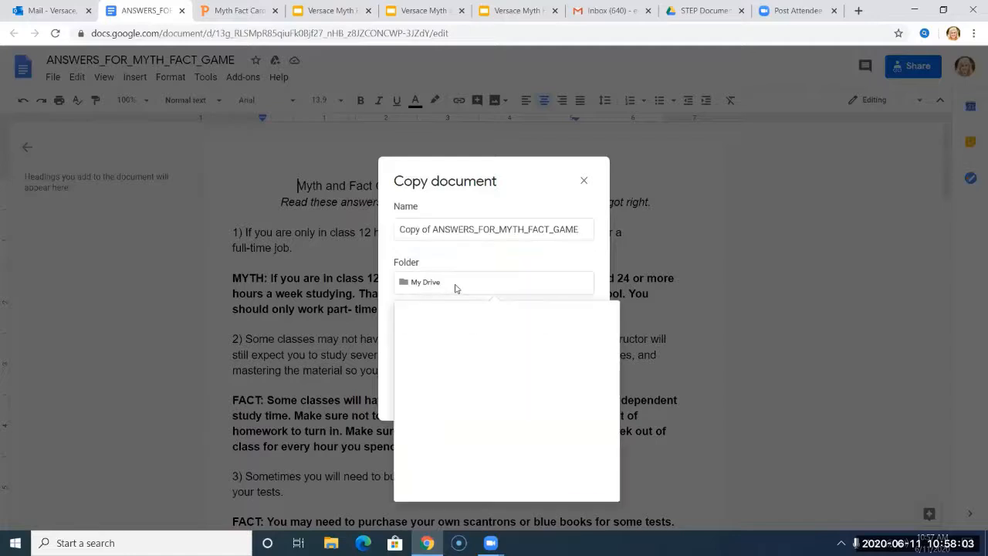
click(422, 263)
click(430, 230)
key(BackSpace)
key(BackSpace)
key(BackSpace)
key(BackSpace)
key(BackSpace)
key(BackSpace)
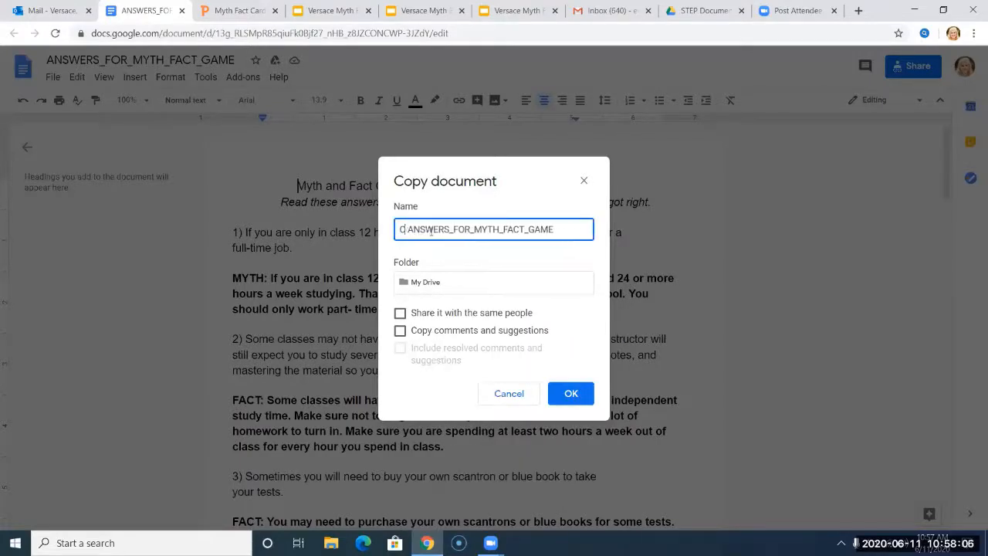
key(BackSpace)
text(Versace)
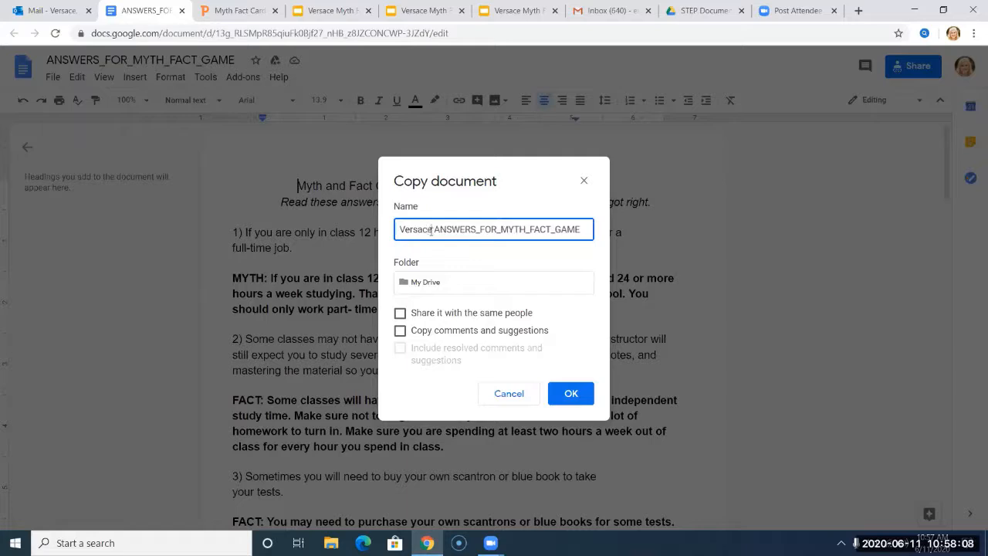
Try to set the copy's destination to the STEP Documents 2020 folder inside My Drive.
click(445, 284)
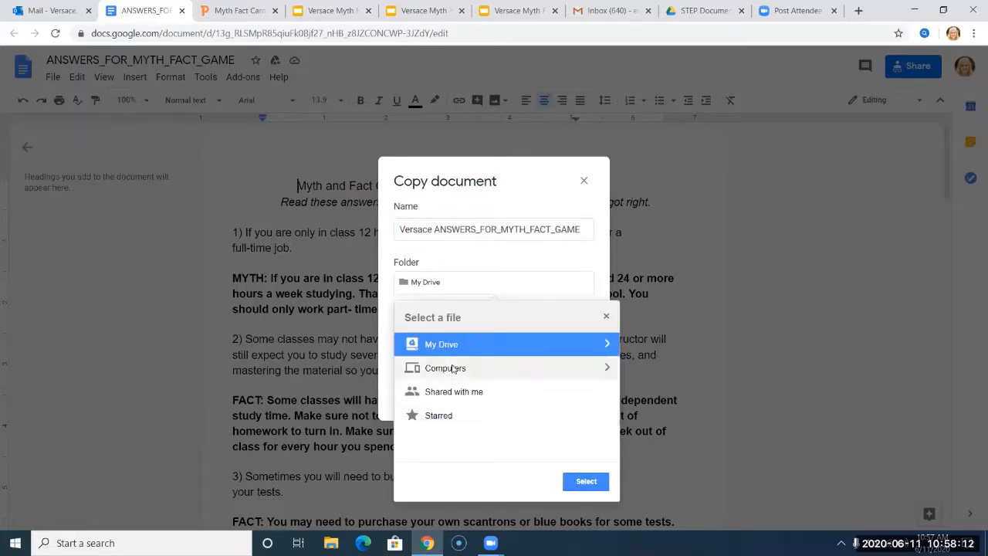
click(421, 345)
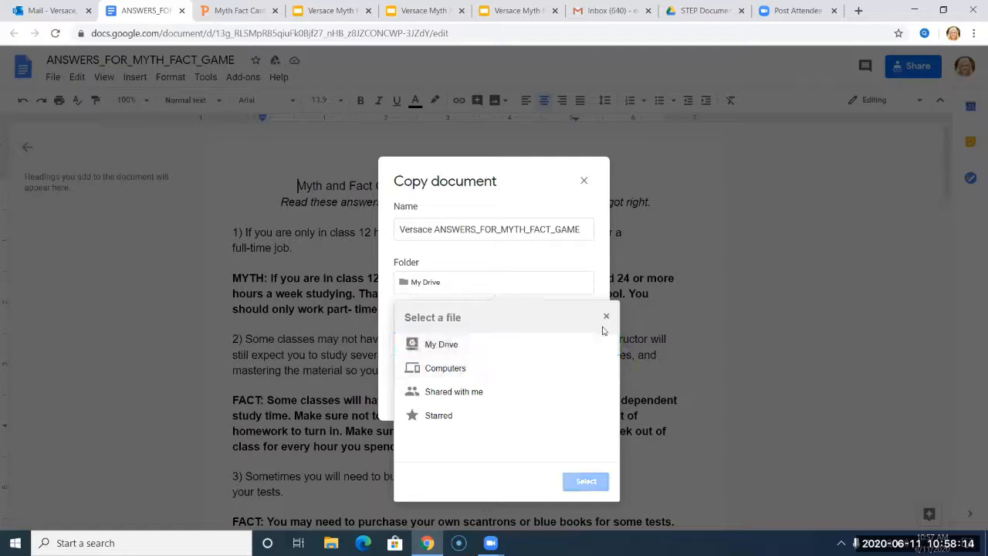
click(494, 349)
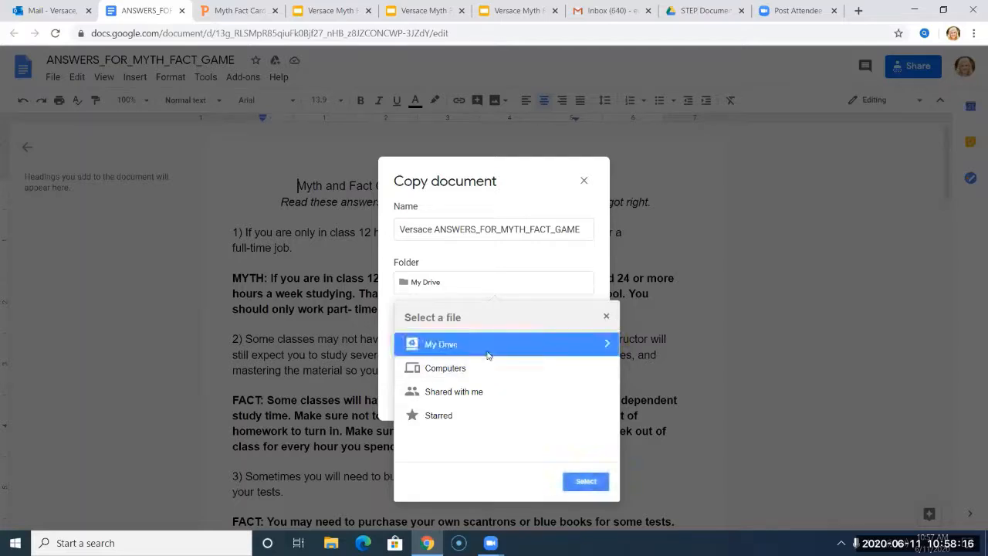
double_click(489, 353)
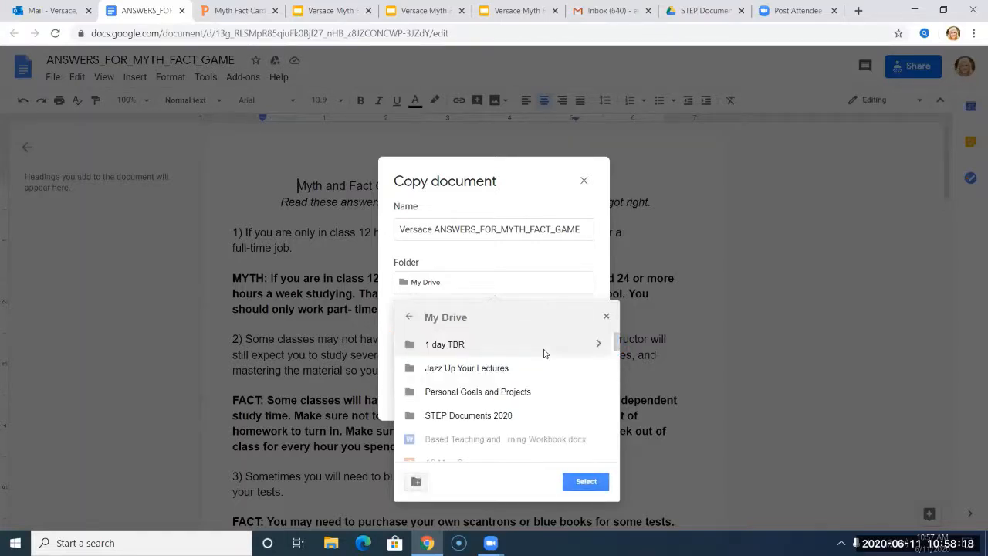
click(483, 417)
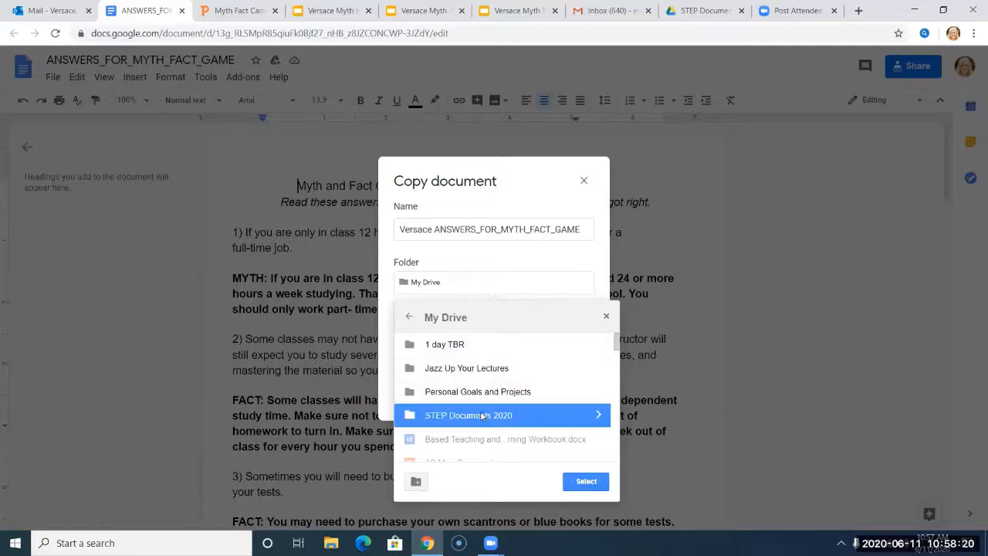
double_click(540, 414)
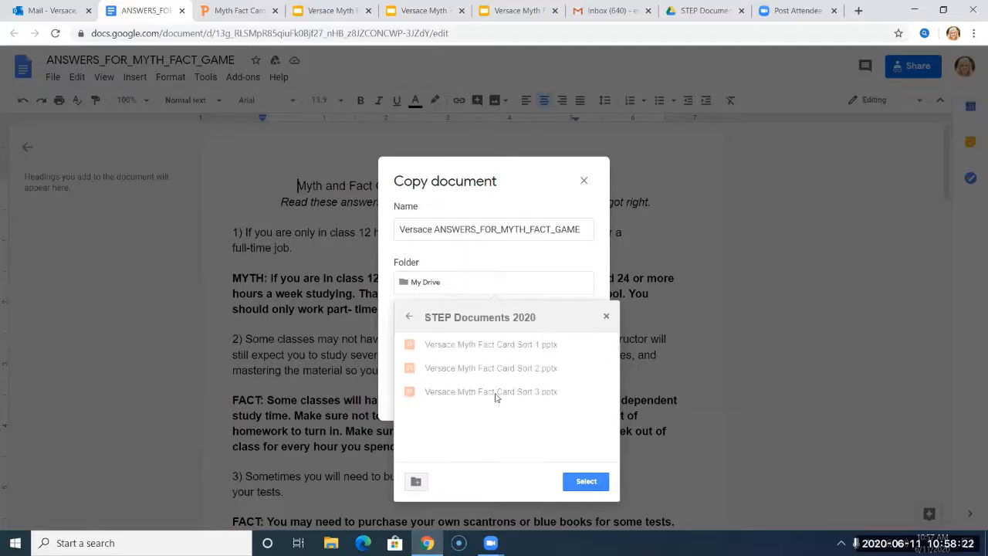
Close the folder chooser and create the answer key copy in My Drive.
click(516, 179)
drag(516, 178, 483, 123)
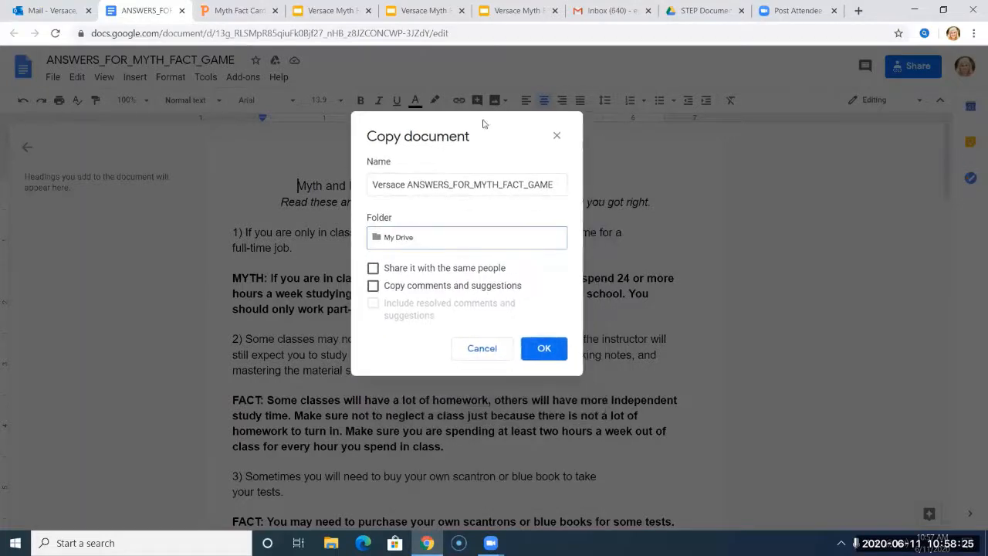
click(543, 349)
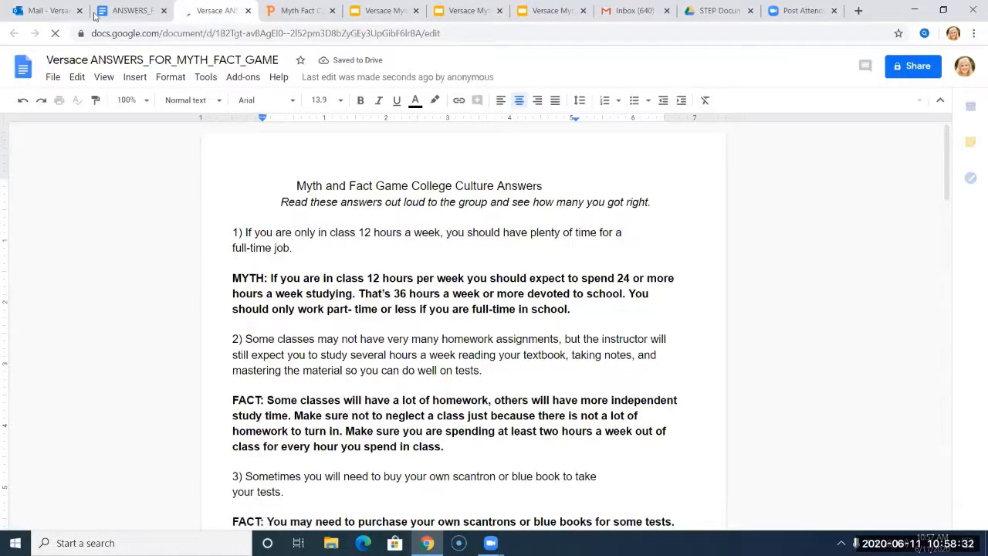
Check the to-do list in the STEP Canvas Shell email, and create a blank Google Docs document in Drive's STEP Documents 2020 folder.
click(42, 9)
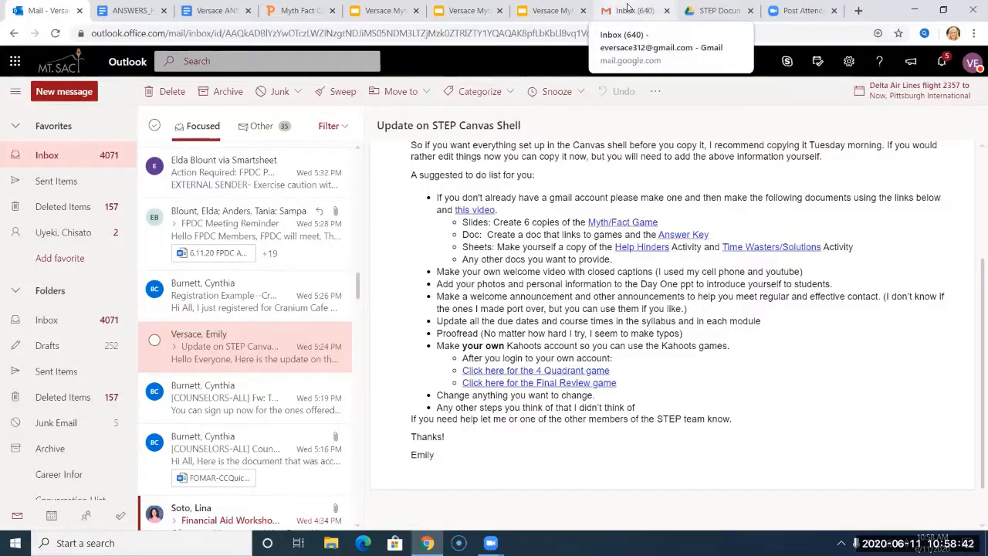
key(XF86AudioRaiseVolume)
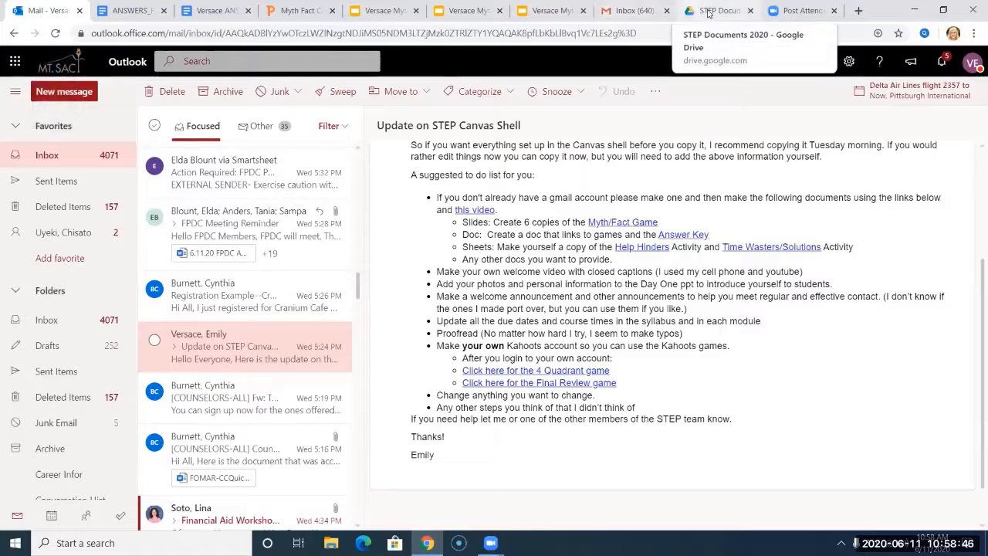
click(708, 13)
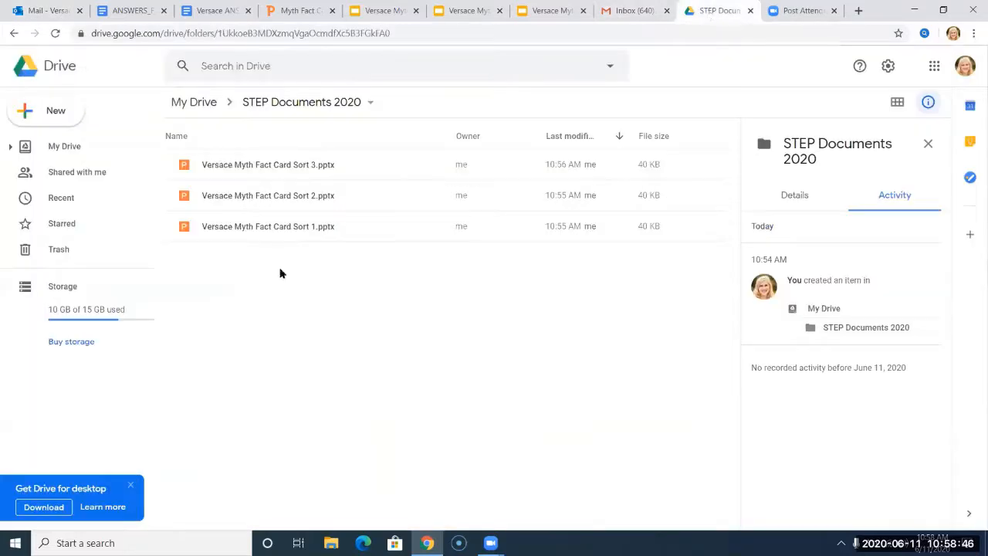
click(50, 110)
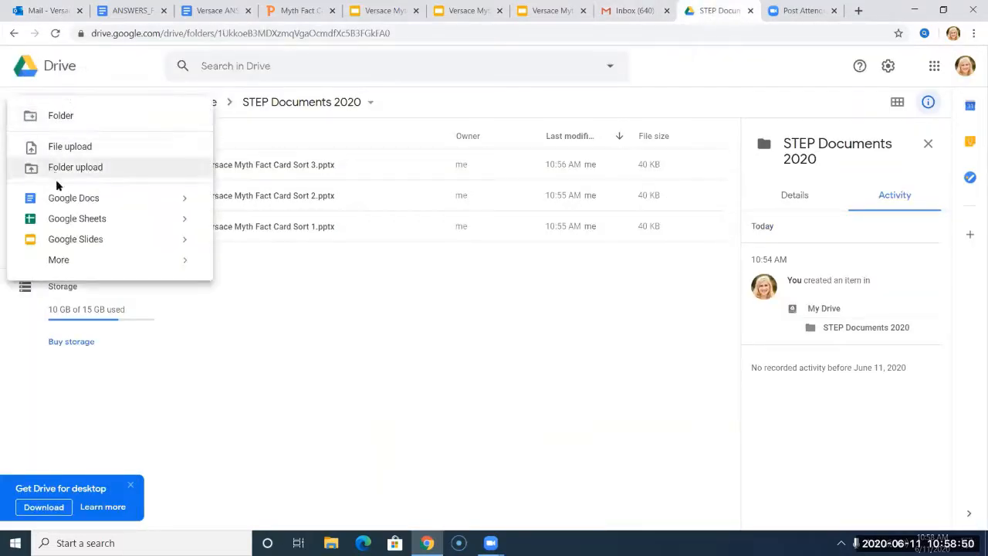
click(62, 199)
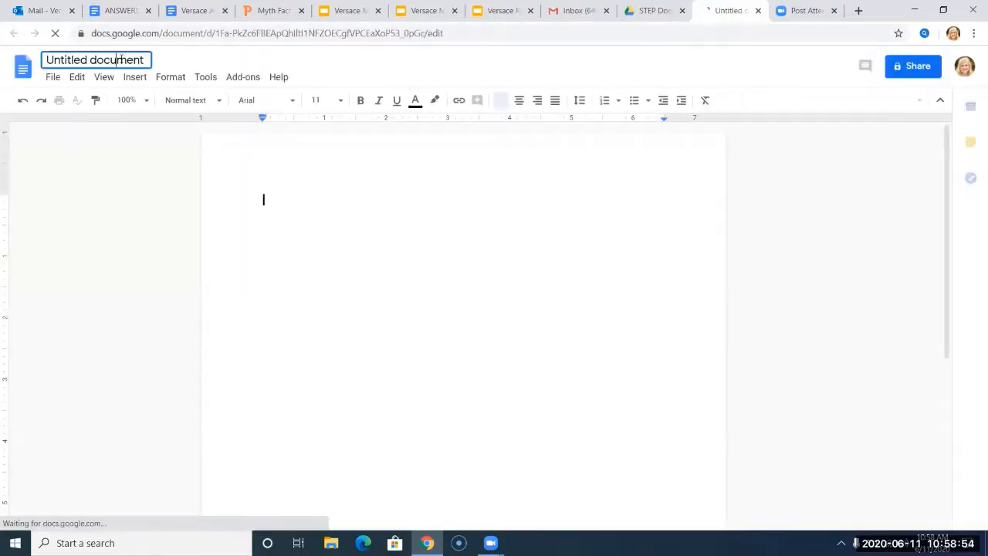
Rename the blank document "Myth Fact Game Handout" followed by the owner's surname.
click(118, 60)
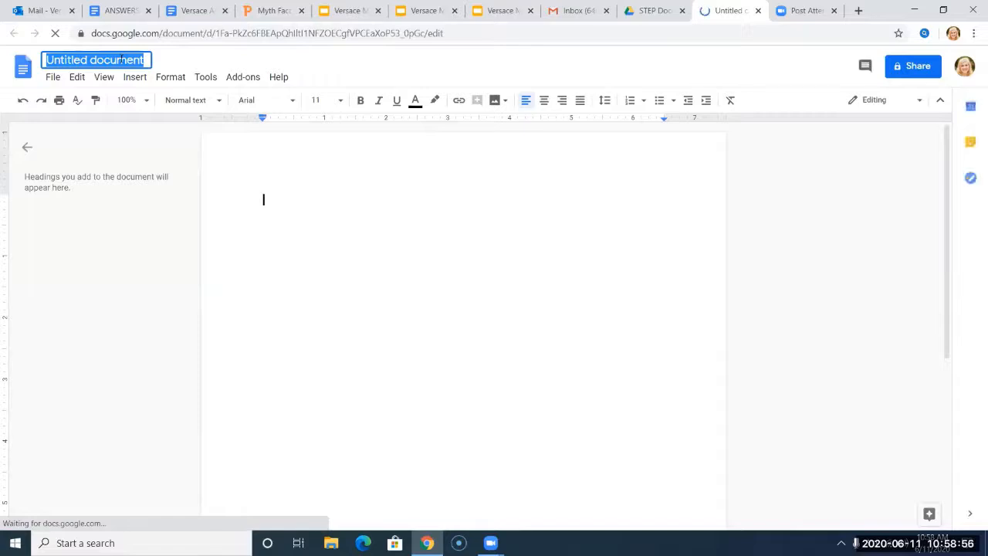
text(Myth Fact G)
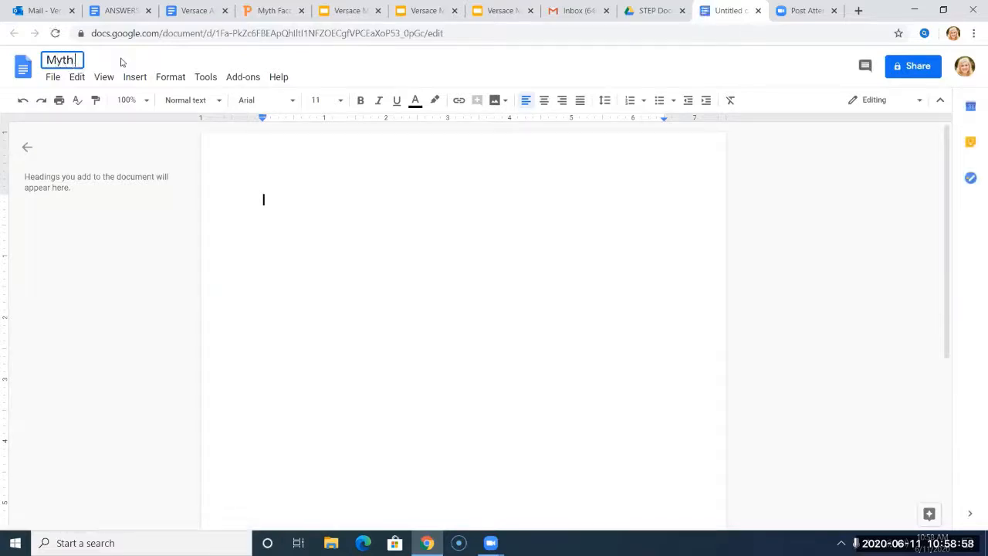
text(ame)
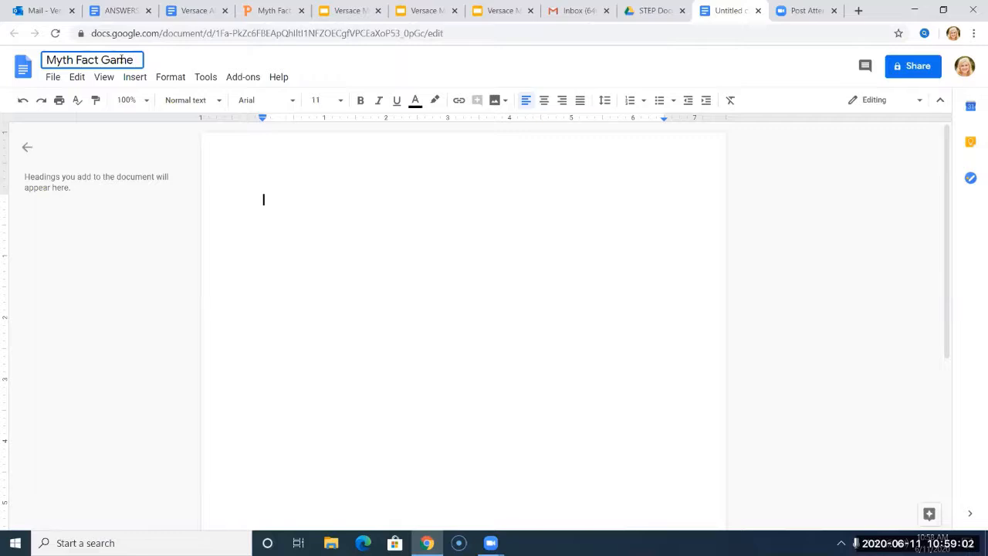
text( Handout Versace)
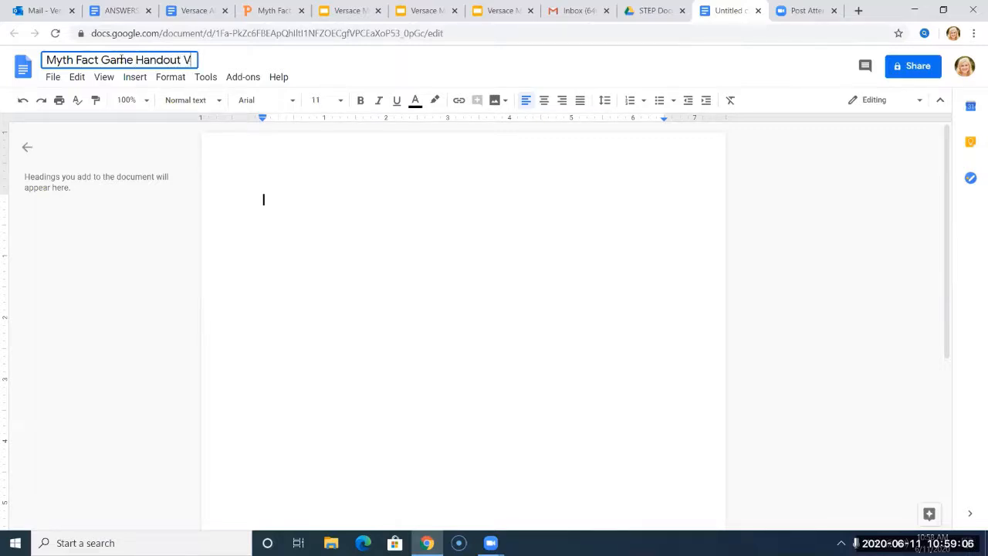
click(260, 219)
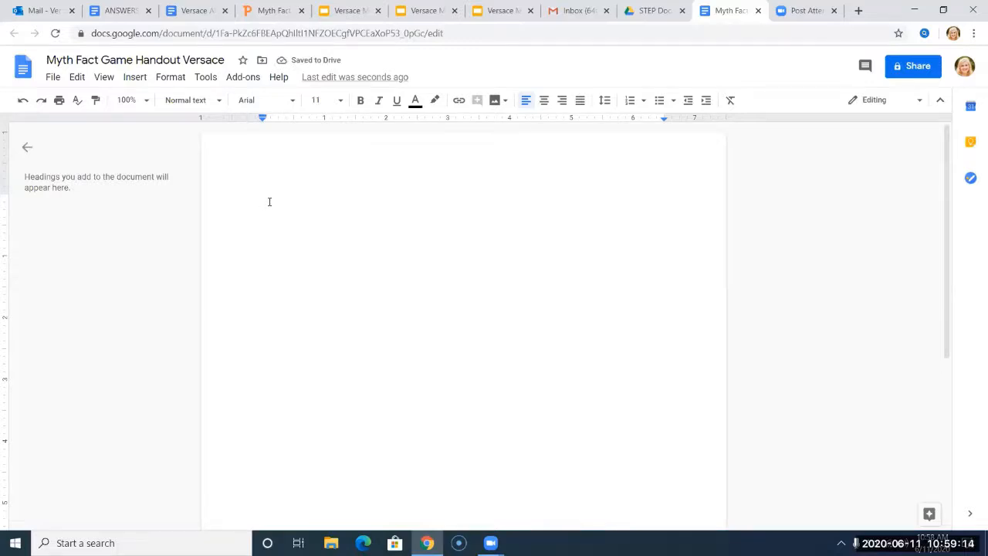
Enter the headings "Group 1", "Group 2" and "Group 3" on separate lines with space between them.
text(Group 1)
key(Return)
text(Gro)
key(BackSpace)
text(roup 2)
key(Return)
key(Return)
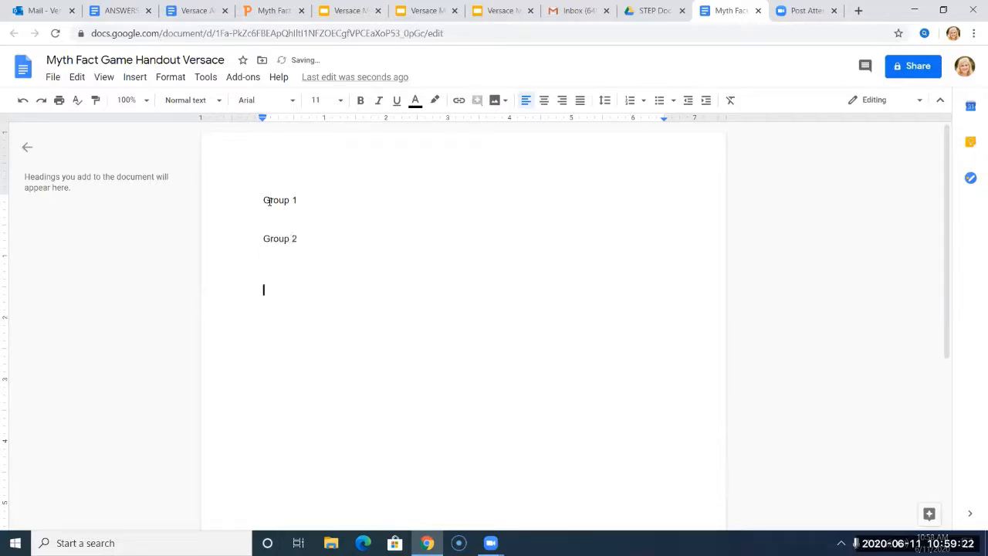
text(G)
key(BackSpace)
text(Groups)
key(BackSpace)
text(3)
Add the line "Myth Fact Game 1" under Group 1 and "Myth Fact Game 2" under Group 2.
click(284, 223)
key(Return)
text(My)
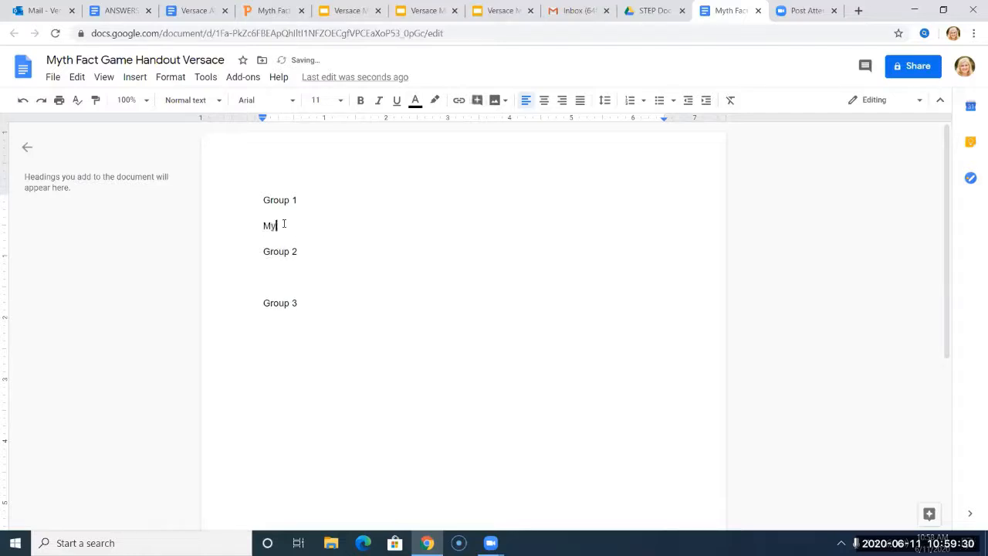
text(th Fact Game 1)
key(Down)
key(Down)
key(Return)
text(Myth Fa)
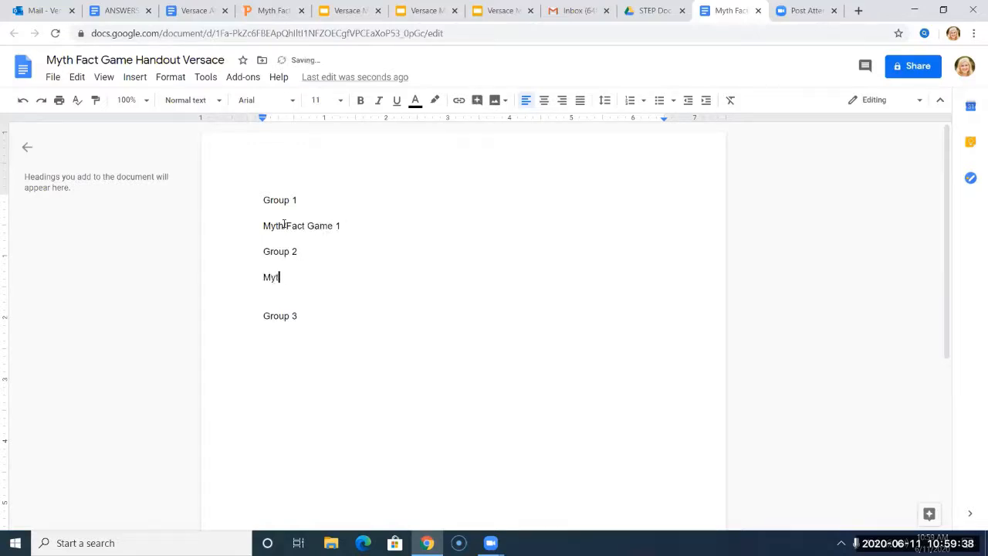
text(ct Game 2)
Add "Myth/Fact Game 3" under Group 3 and make the earlier game lines read "Myth/Fact" with a slash.
key(Down)
key(Down)
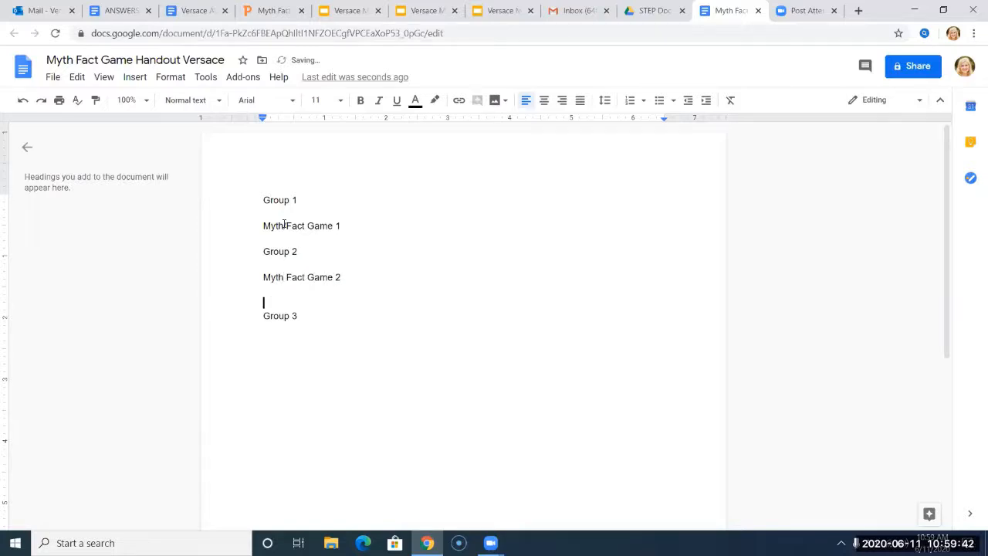
key(Return)
text(Myth/Fact Game 3)
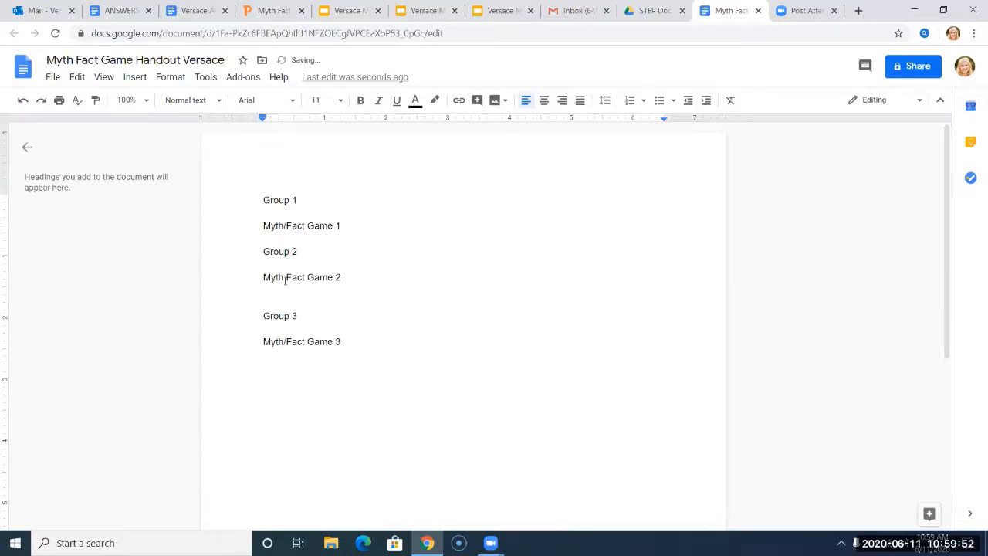
key(BackSpace)
text(/)
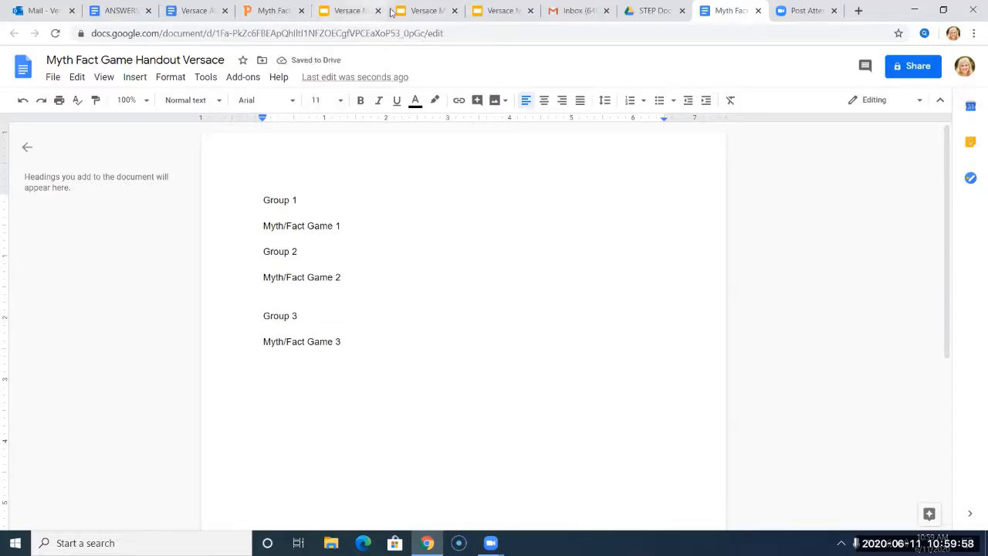
In the Myth Fact Card Sort 1 presentation, set link access to anyone with the link as Editor and copy the sharing link.
click(338, 10)
click(498, 13)
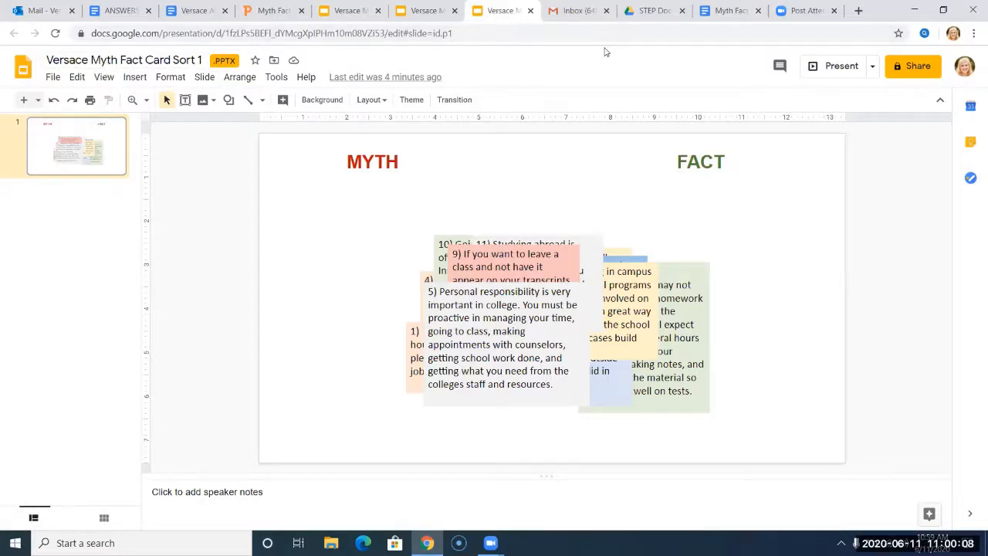
click(913, 67)
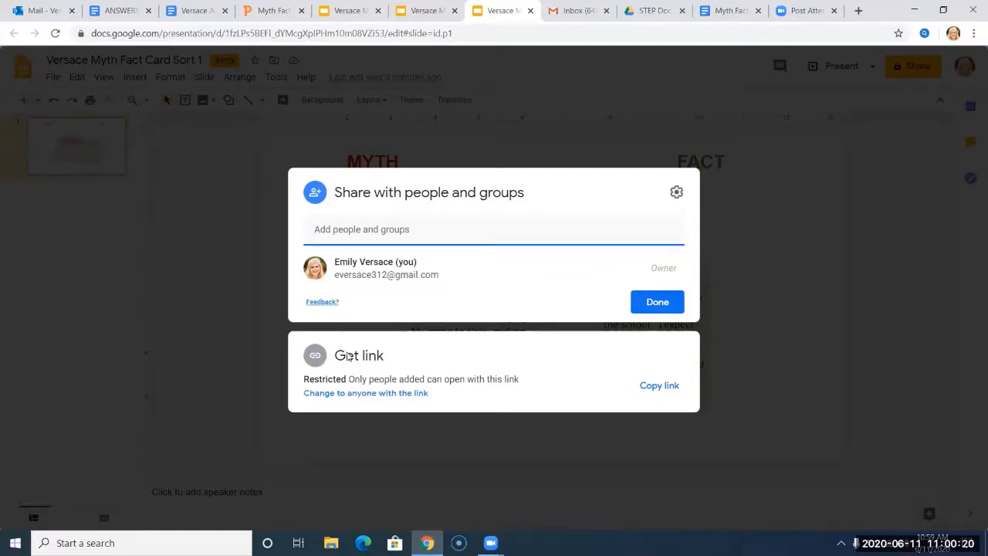
click(349, 356)
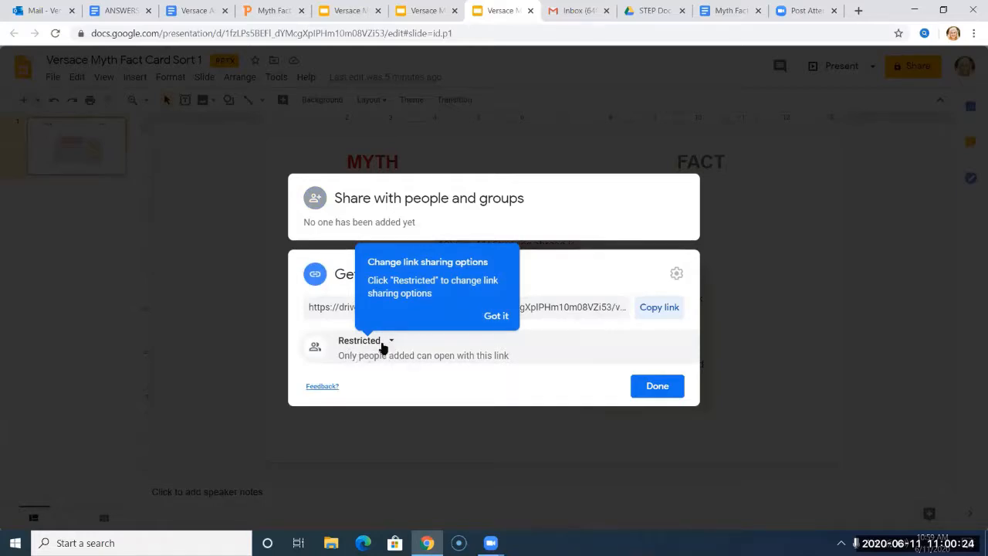
click(385, 341)
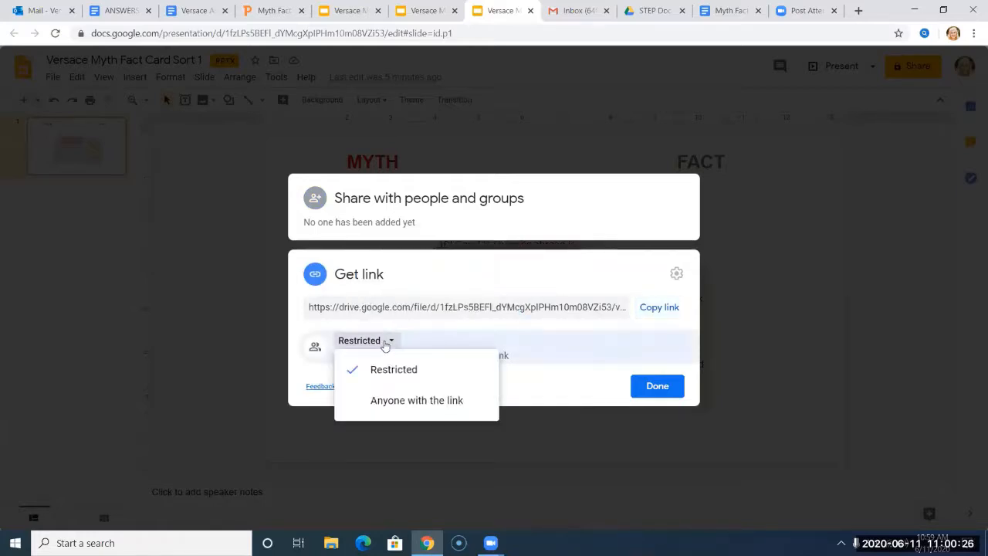
click(380, 403)
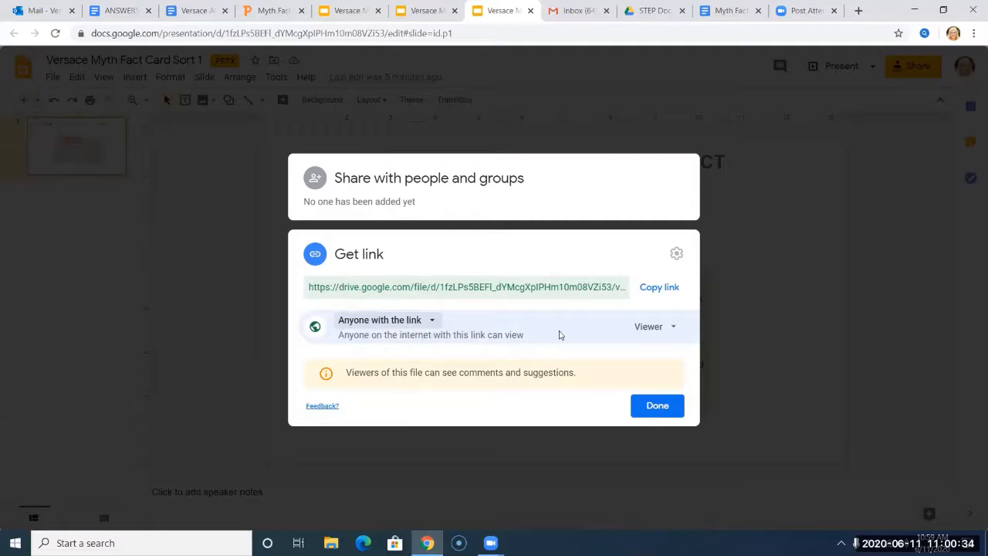
click(666, 328)
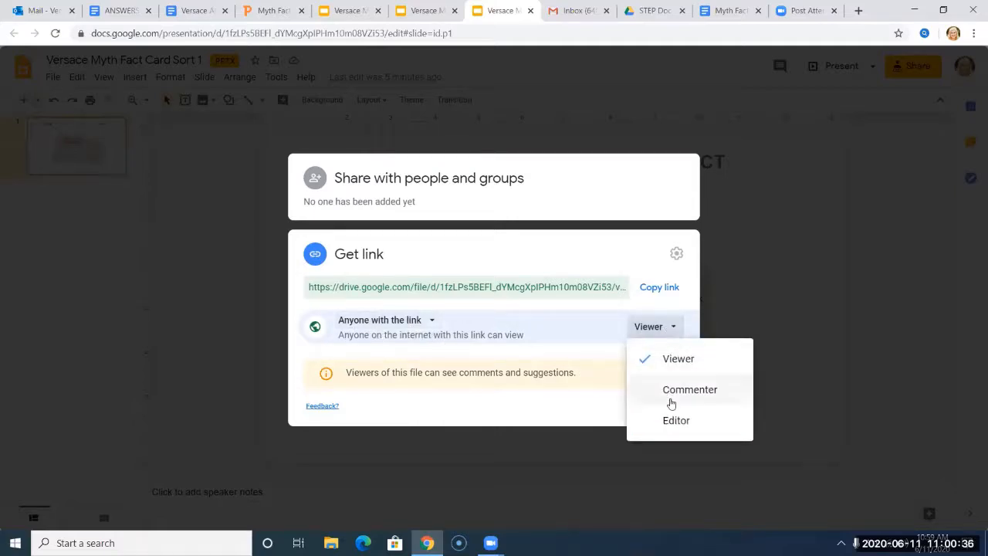
click(675, 423)
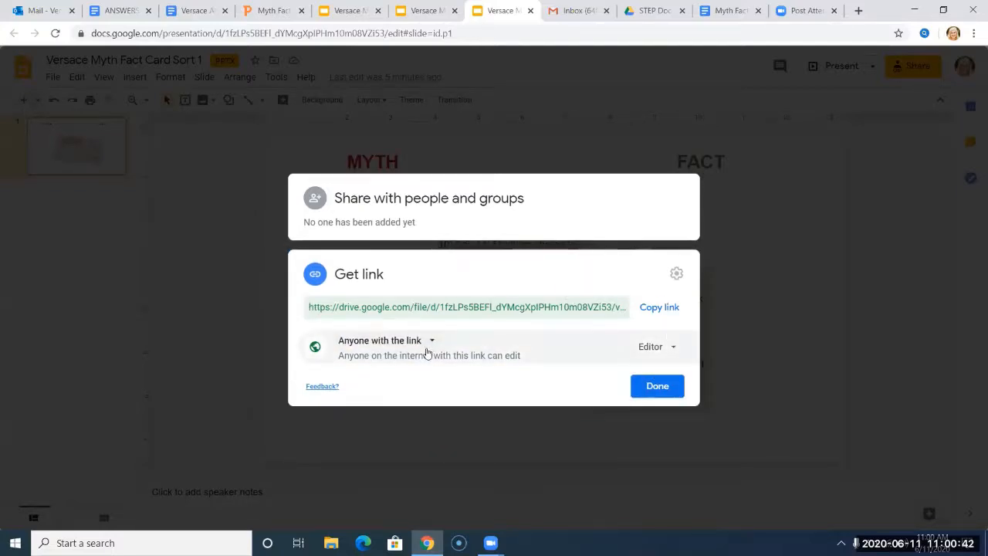
click(651, 307)
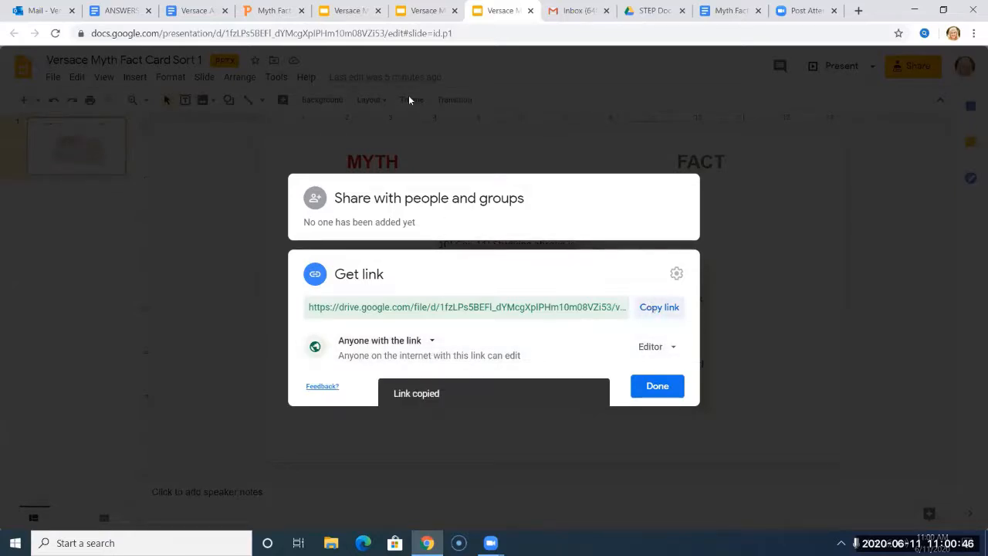
In the handout document, hyperlink the "Myth/Fact Game 1" line under Group 1 to the copied sharing link.
click(720, 11)
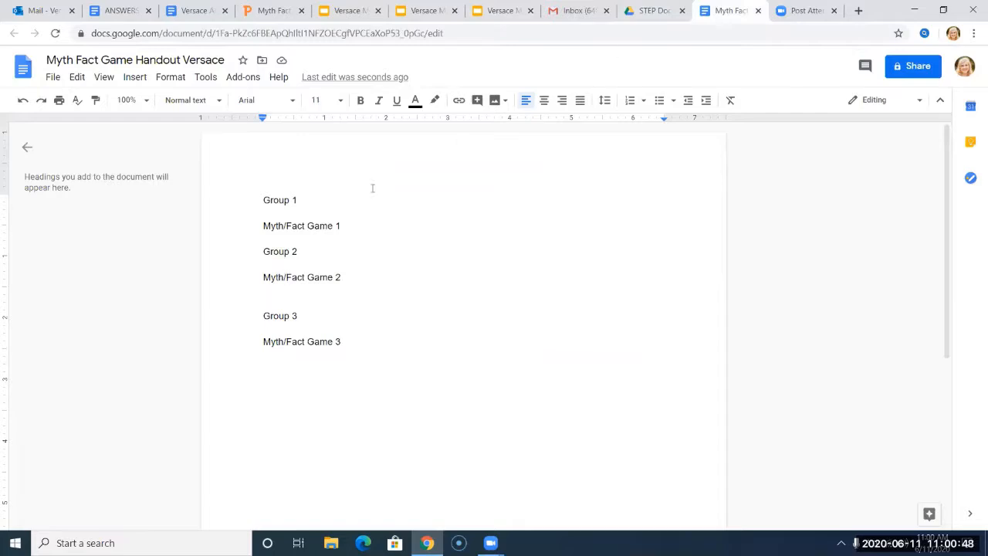
drag(349, 222, 264, 228)
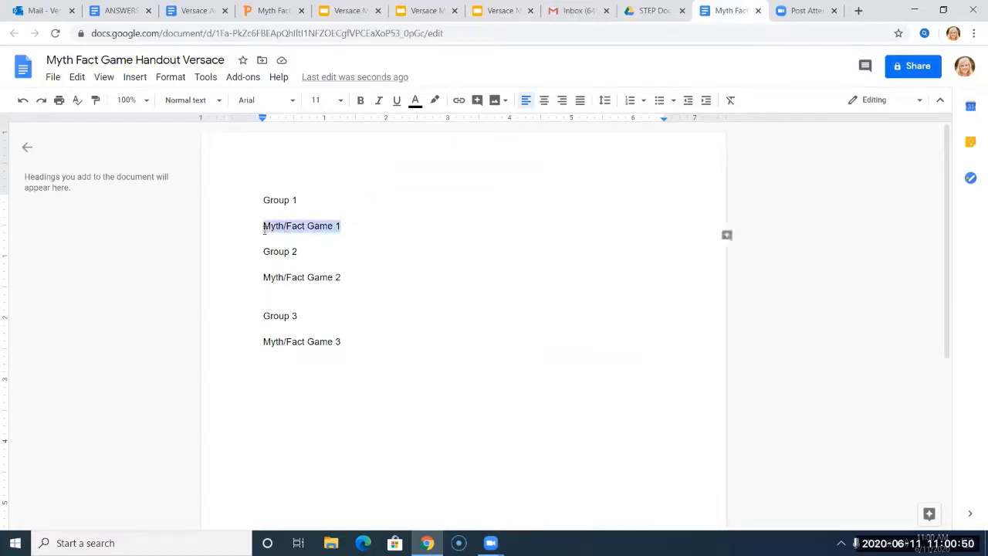
click(459, 101)
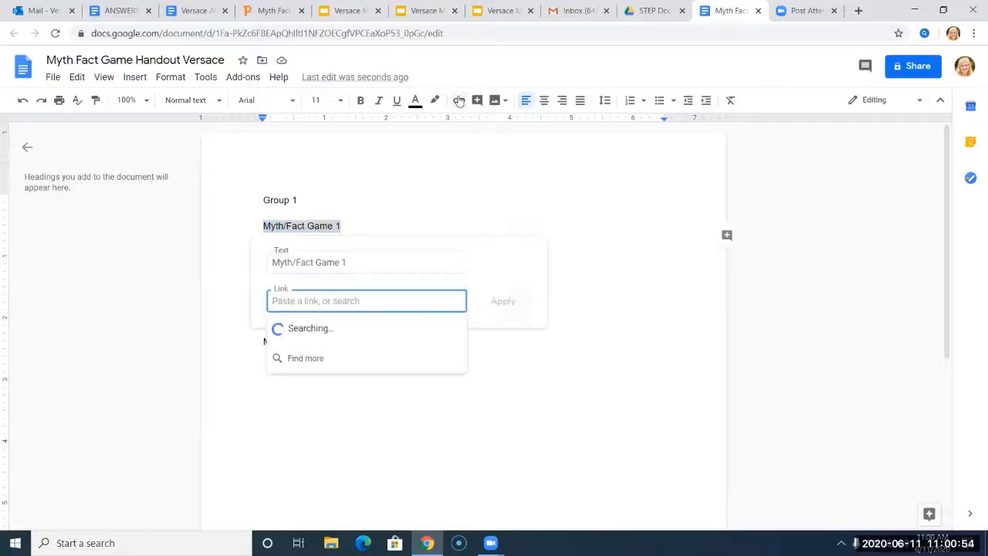
key(ctrl+v)
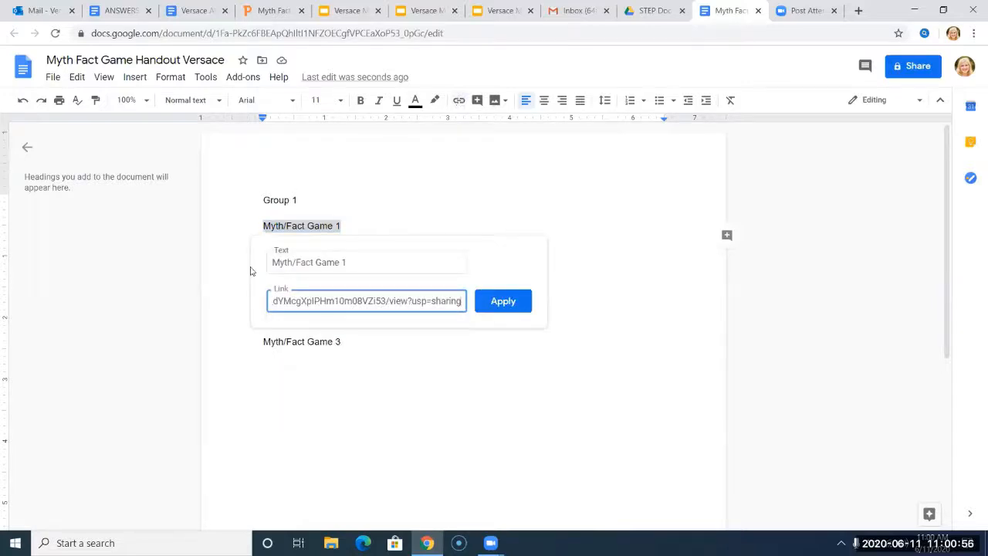
click(504, 301)
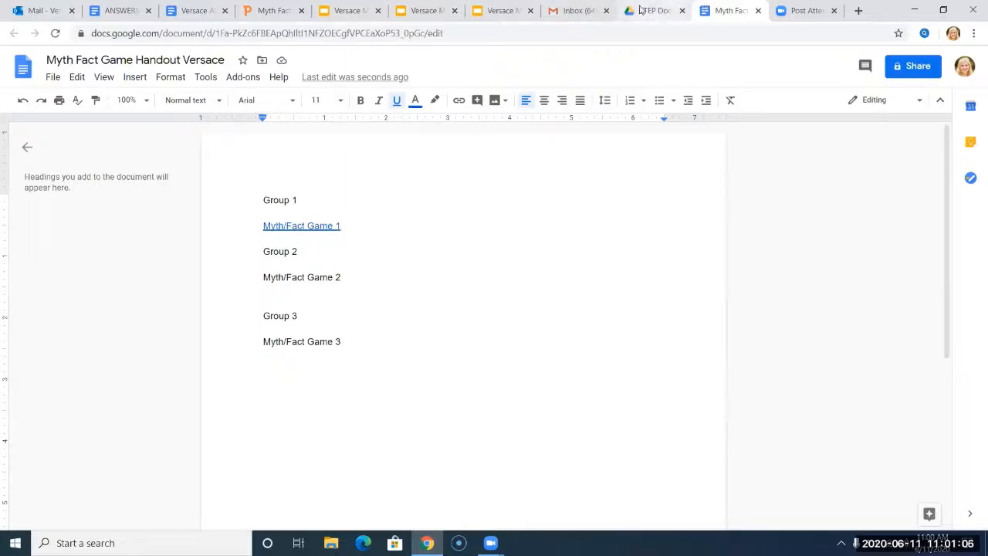
Copy the sharing link of the Myth Fact Card Sort 2 presentation and give anyone with the link Editor access.
click(426, 10)
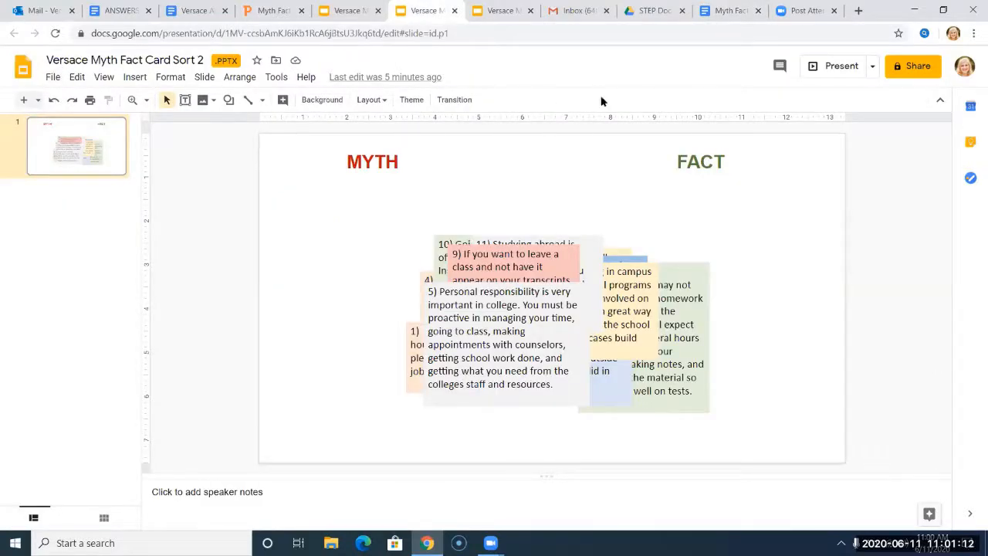
click(918, 66)
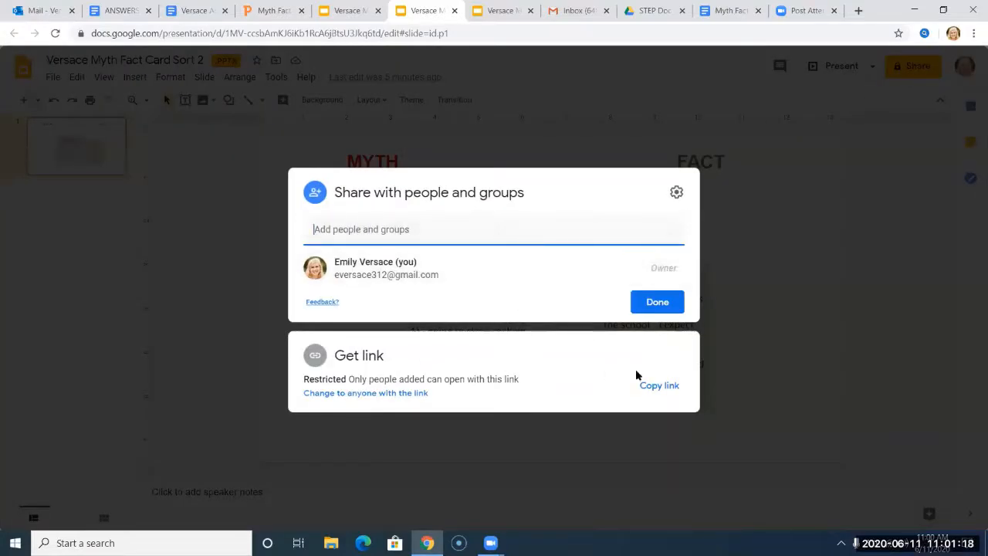
click(653, 385)
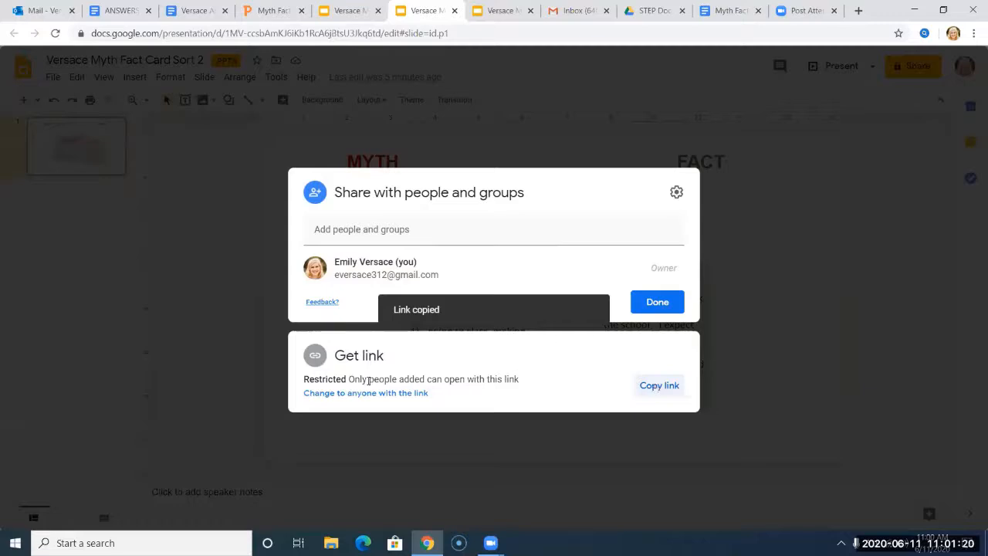
click(362, 393)
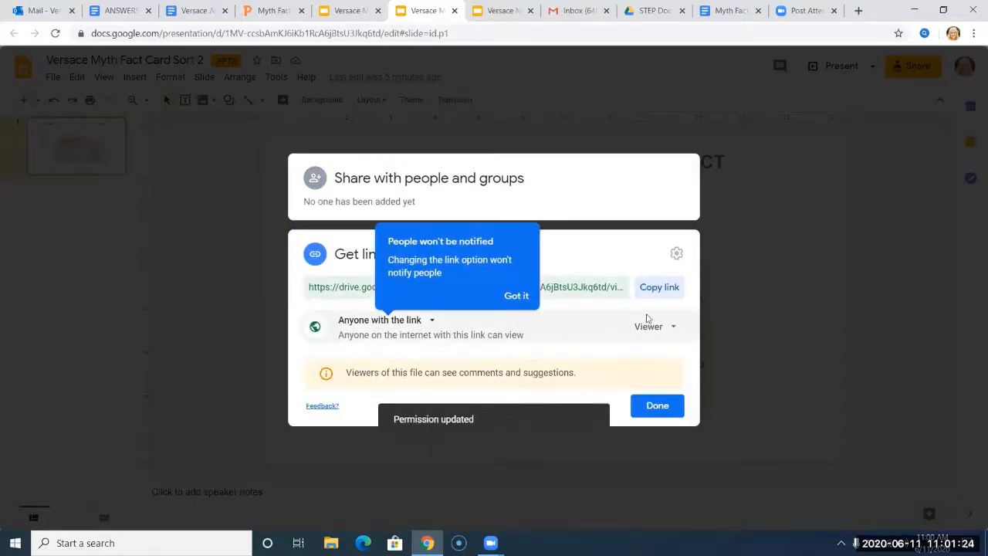
click(670, 327)
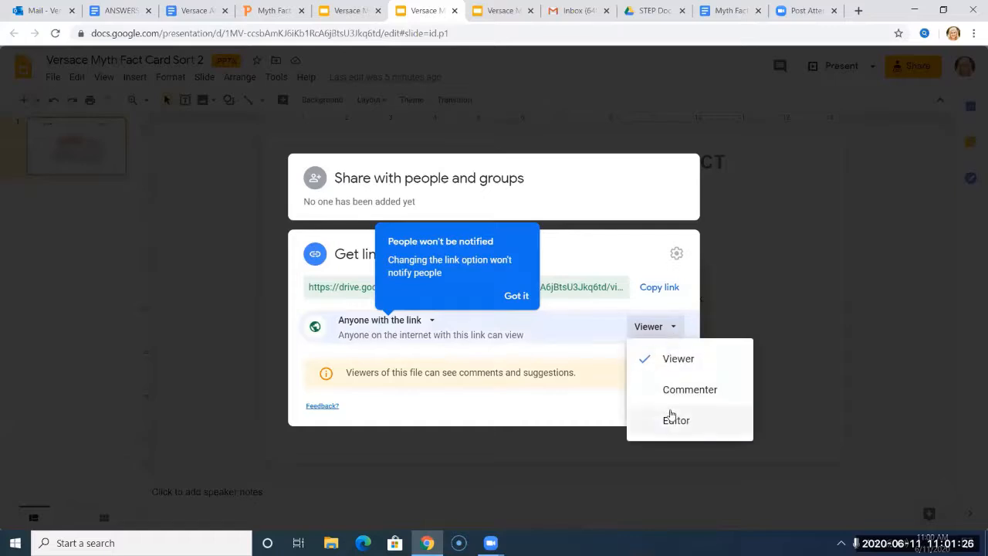
click(672, 417)
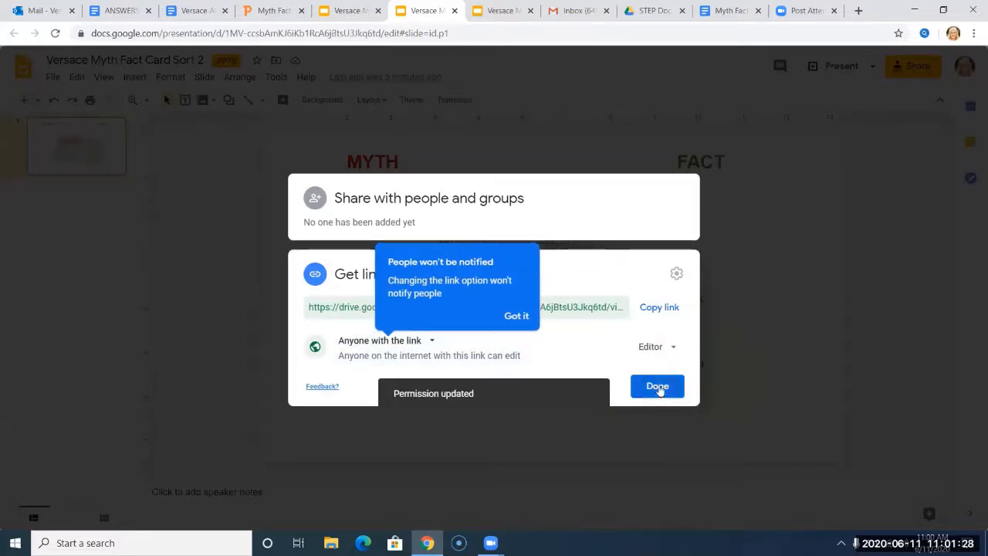
click(658, 387)
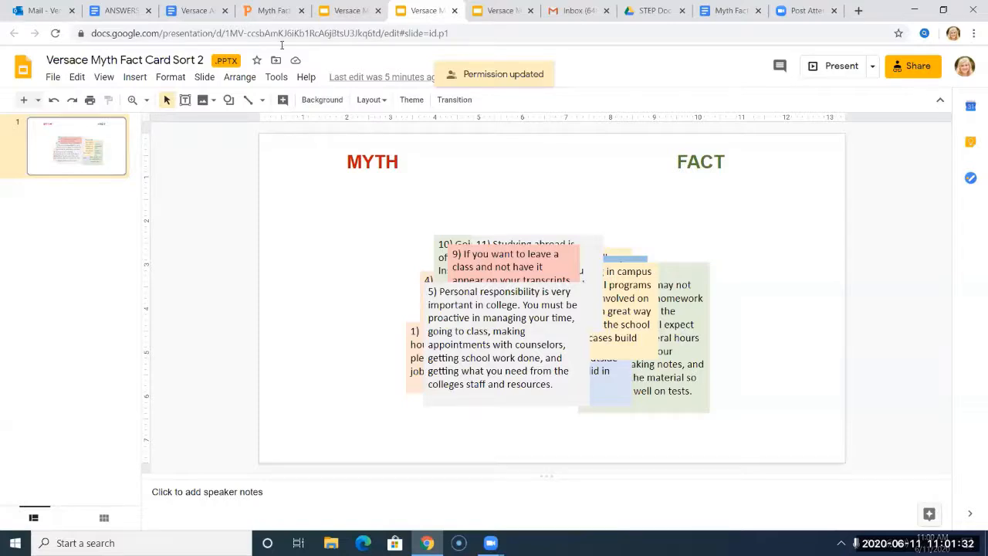
In the handout document, hyperlink the "Myth/Fact Game 2" line under Group 2 to the copied sharing link.
click(729, 10)
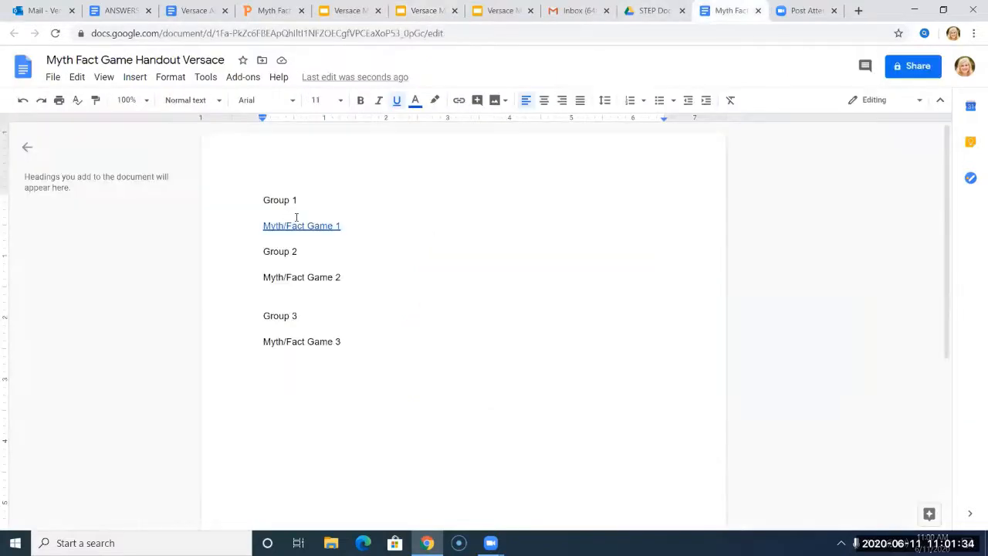
drag(355, 280, 259, 273)
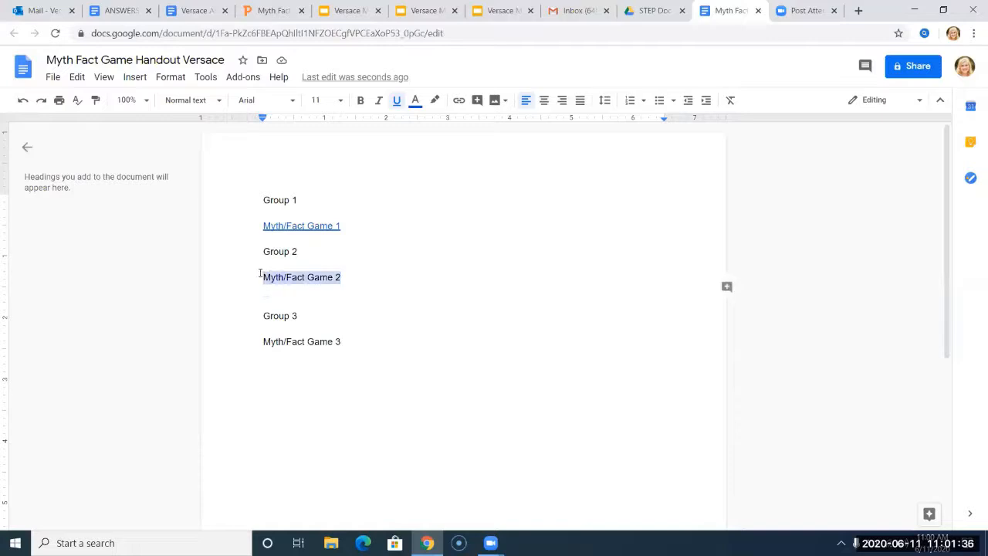
click(458, 100)
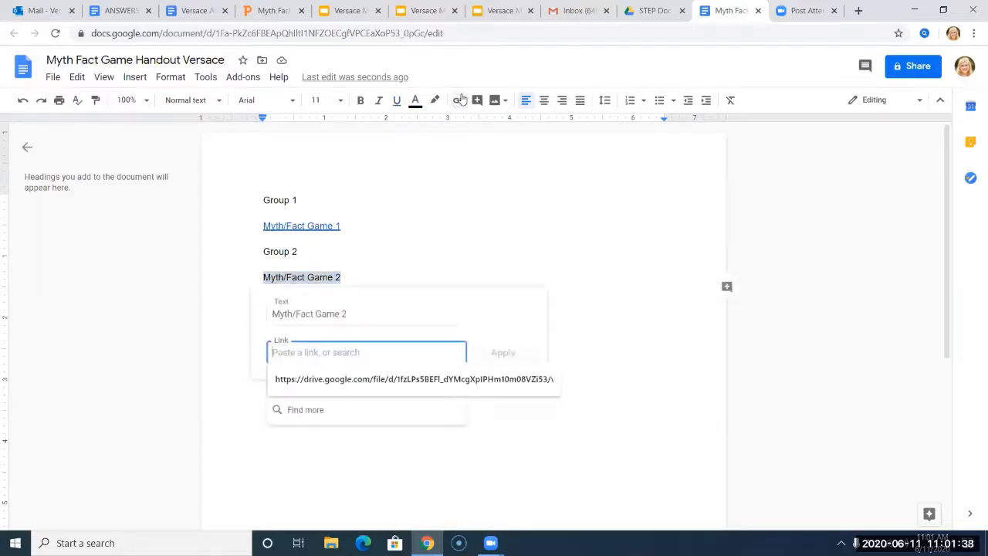
key(ctrl+v)
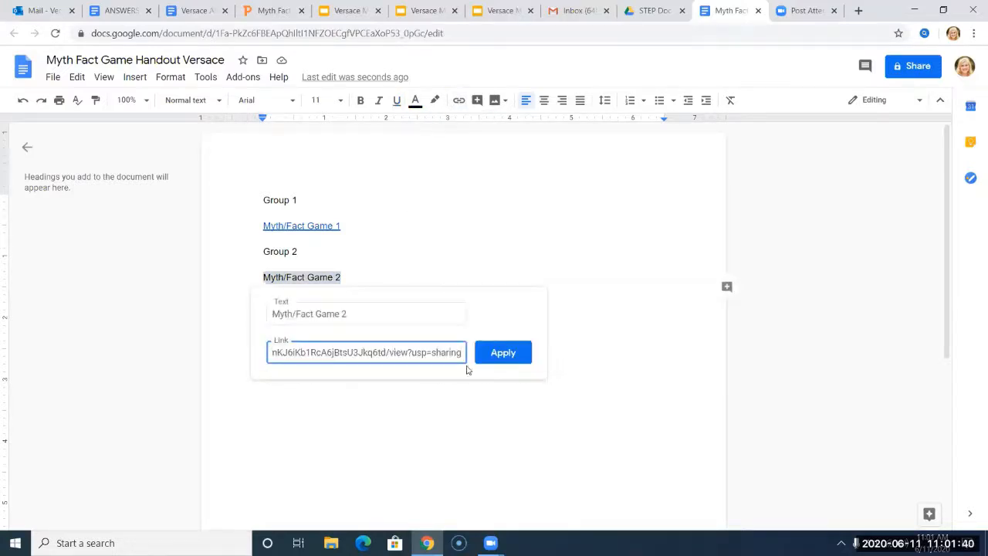
click(503, 354)
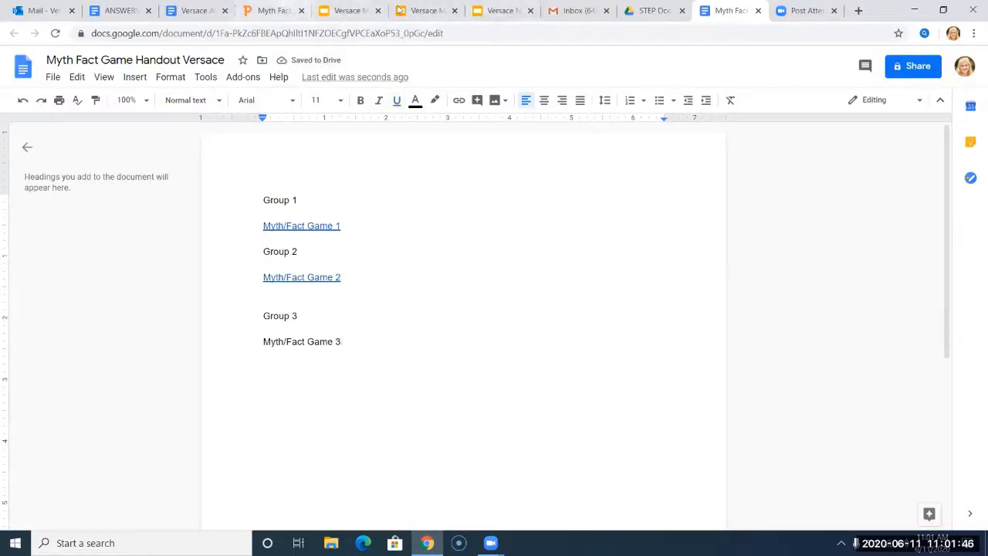
Open the Myth Fact Card Sort 3 file from the STEP Documents 2020 folder in Google Drive with Google Slides.
click(639, 9)
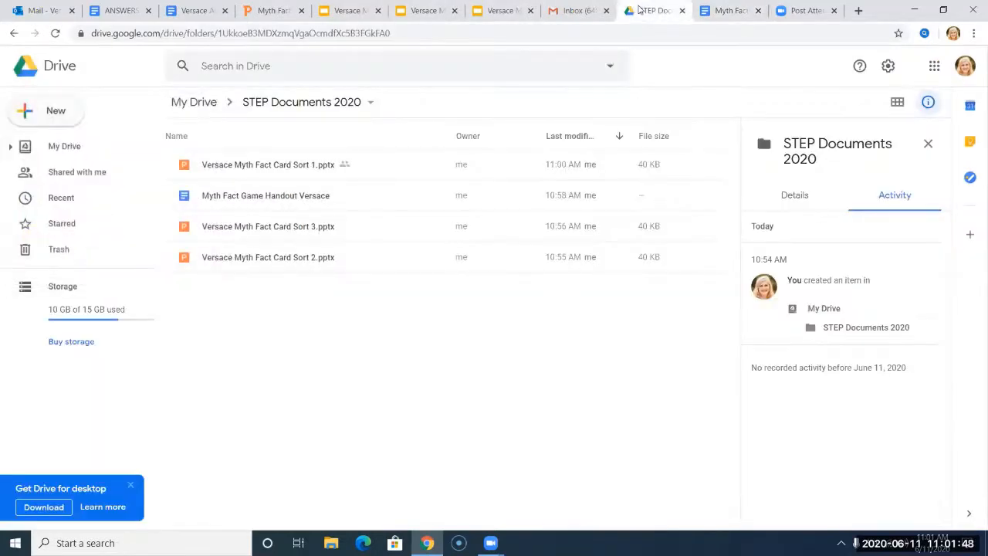
click(50, 68)
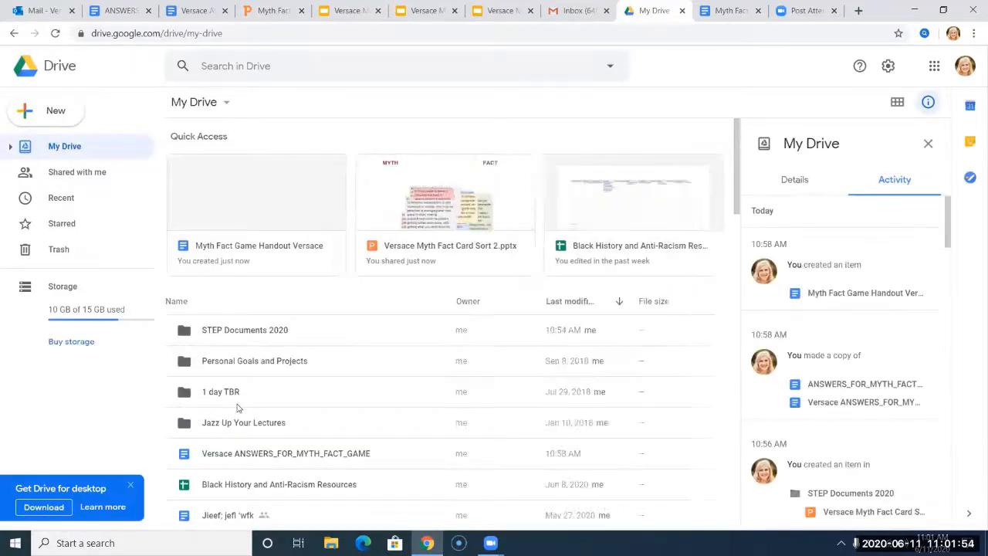
click(258, 335)
double_click(259, 335)
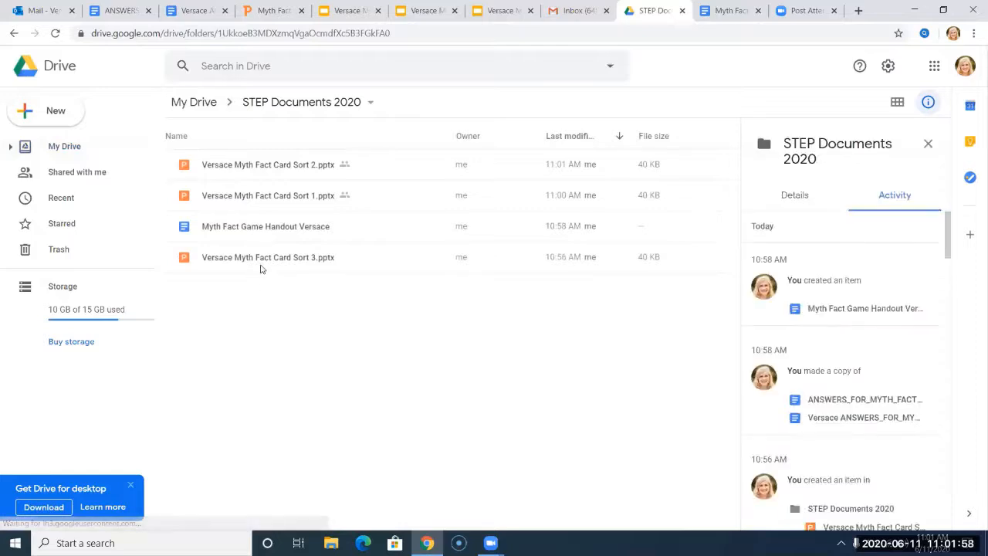
double_click(261, 258)
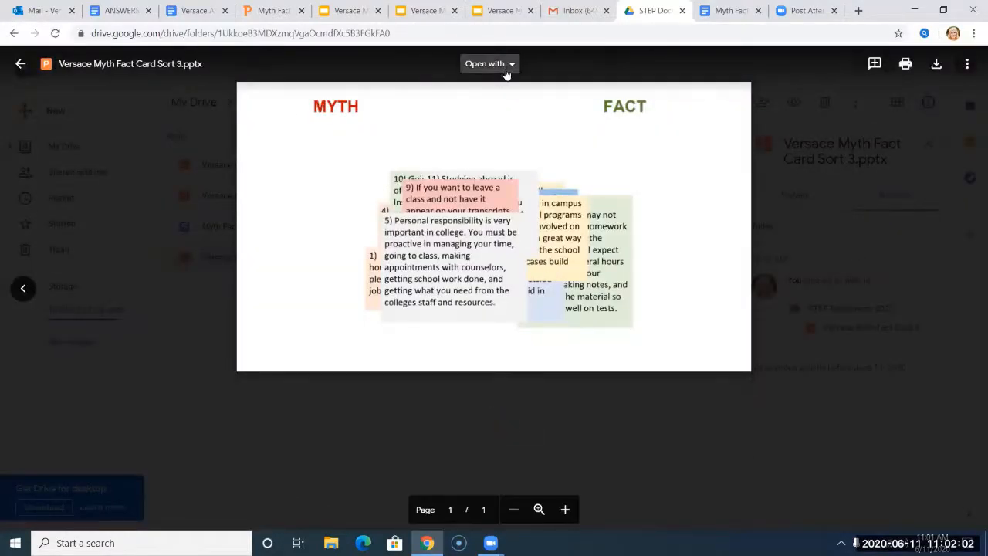
click(508, 67)
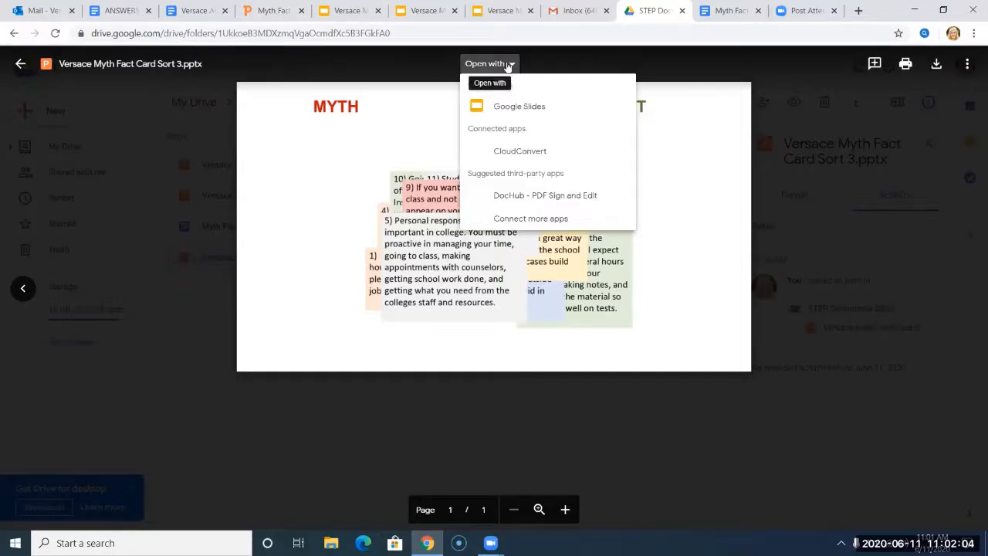
click(506, 106)
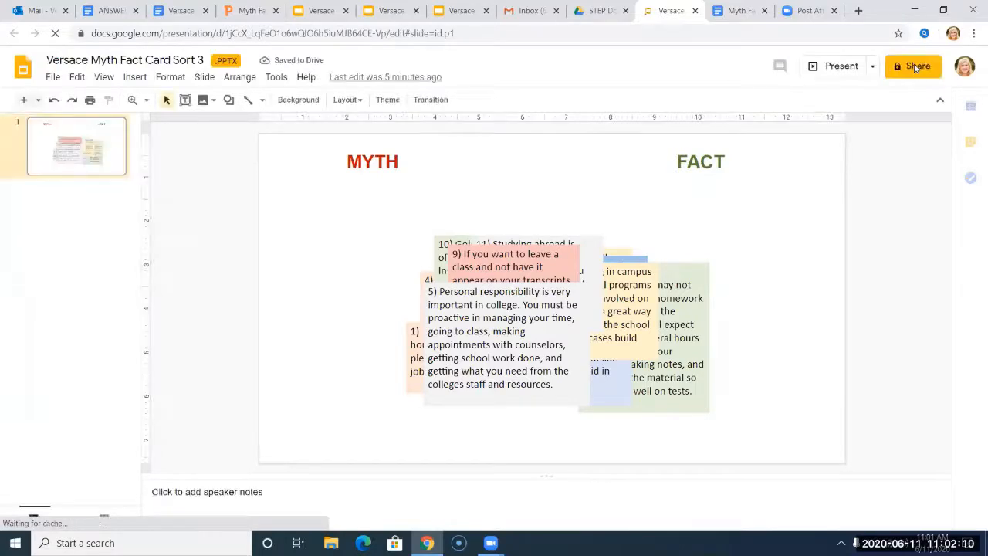
Share the Myth Fact Card Sort 3 presentation with anyone who has the link, as Editor.
click(916, 68)
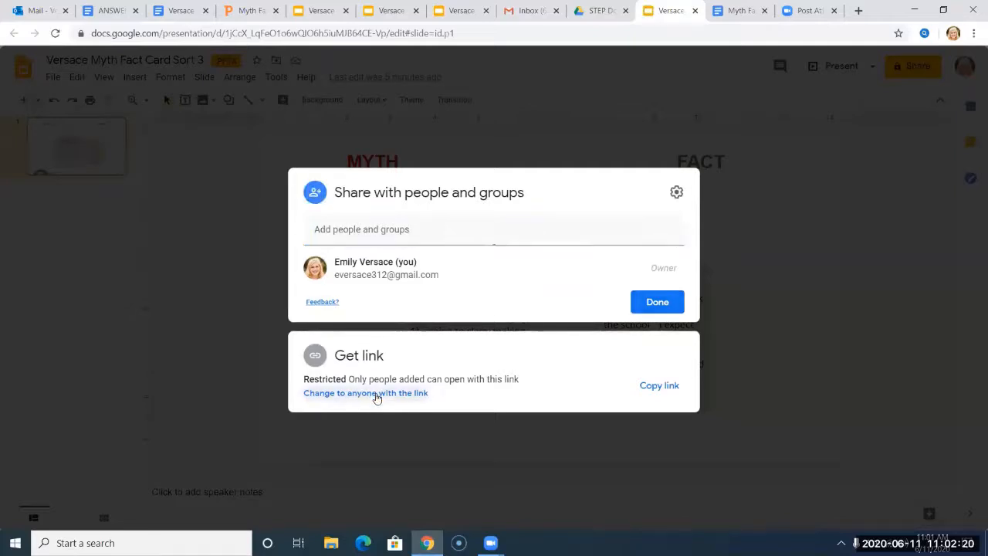
click(377, 394)
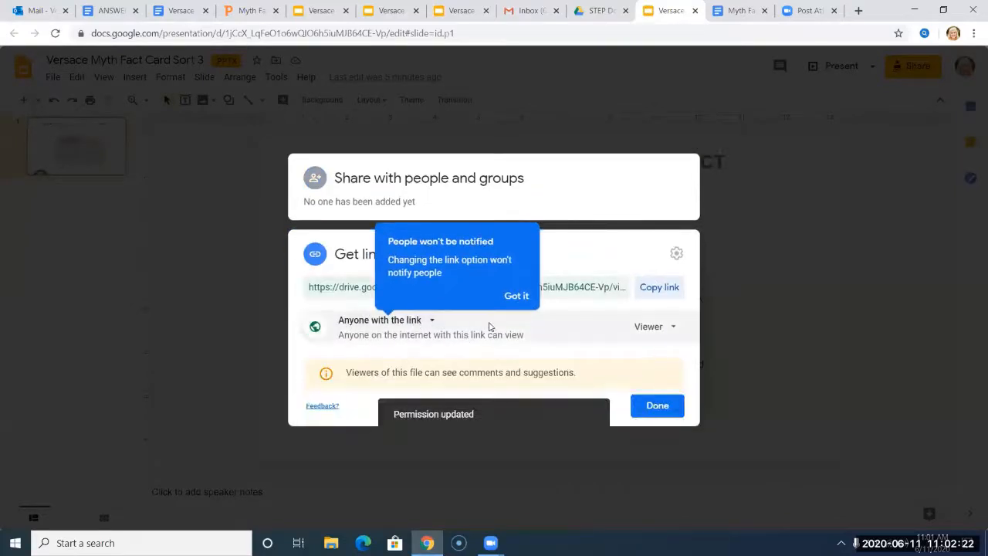
click(650, 332)
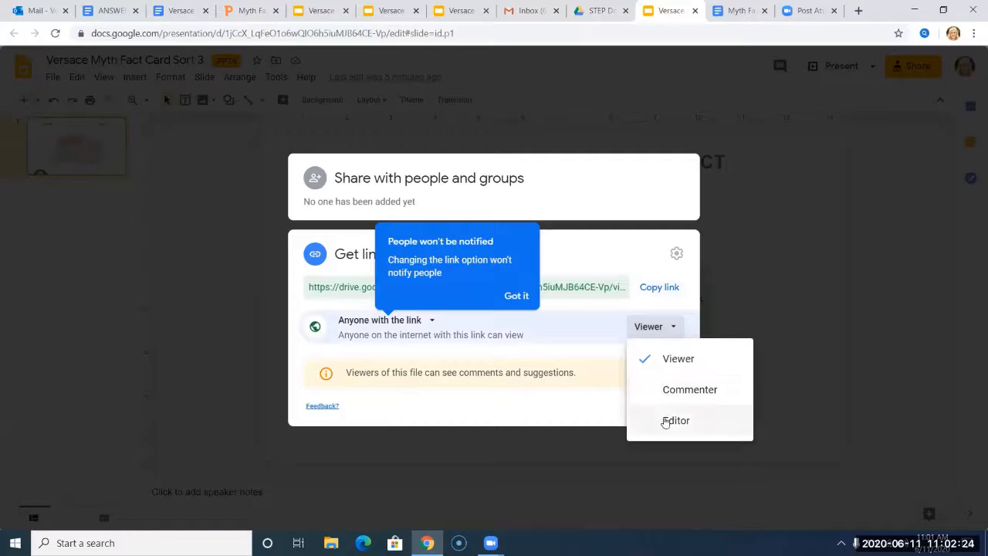
click(663, 419)
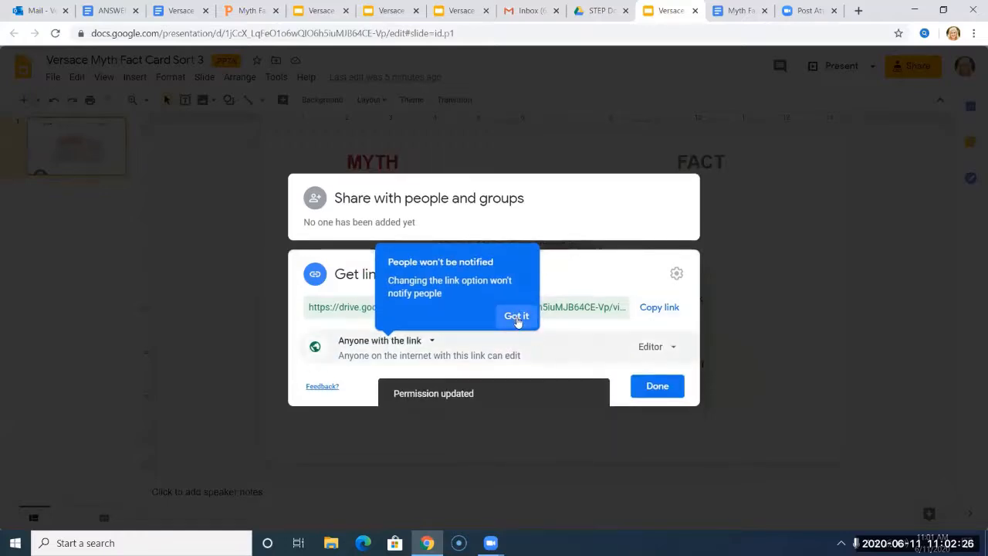
Copy the sharing link of the Myth Fact Card Sort 3 presentation and hyperlink the handout's "Myth/Fact Game 3" line to it.
click(517, 318)
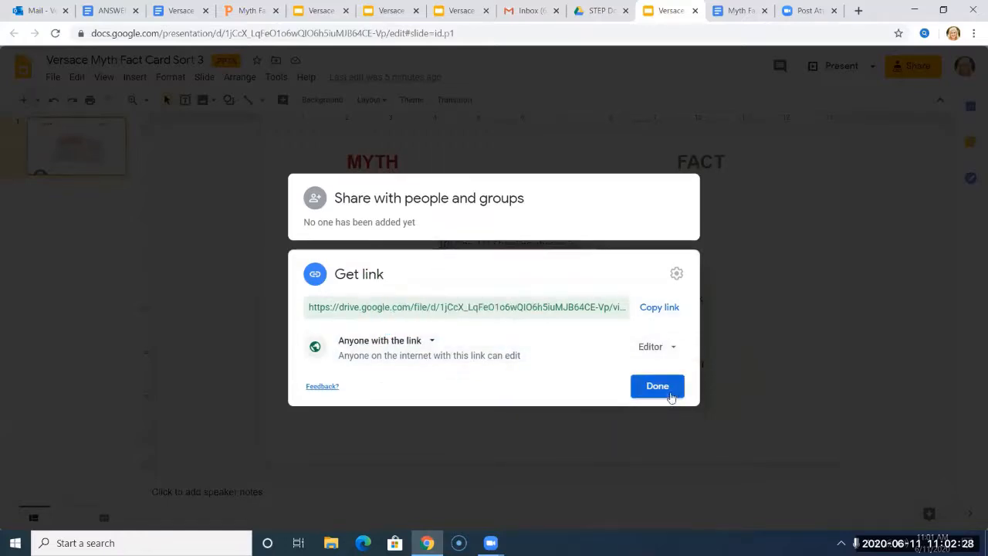
click(668, 308)
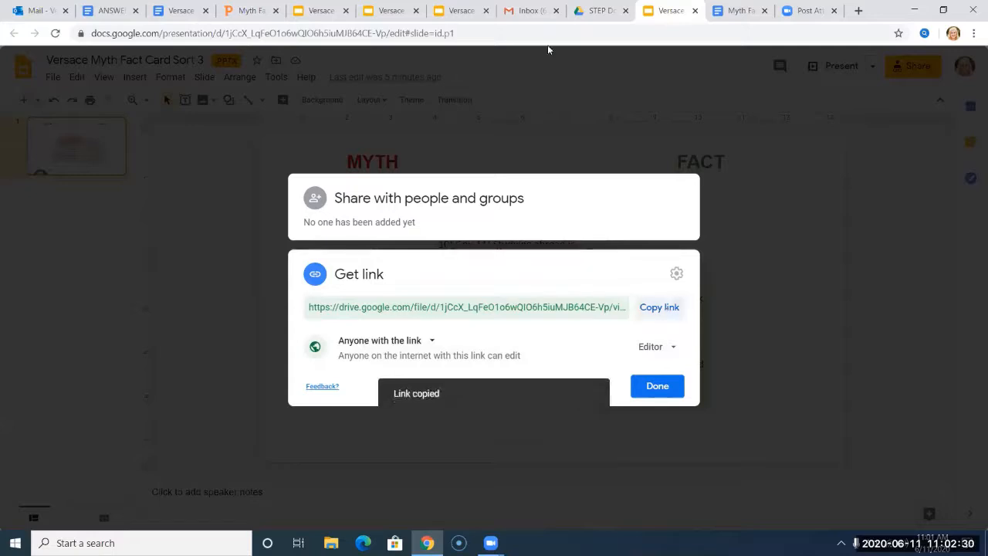
click(733, 10)
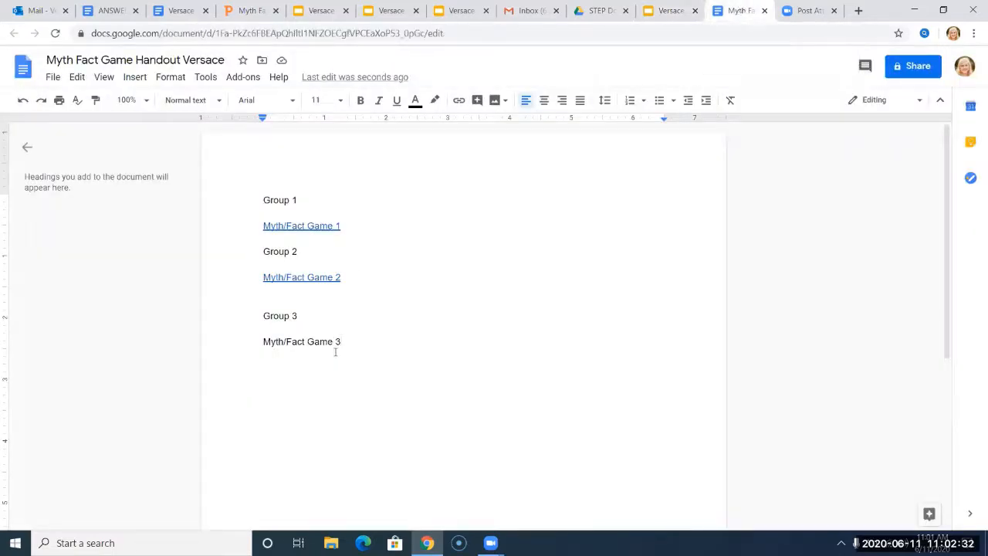
drag(345, 341, 263, 341)
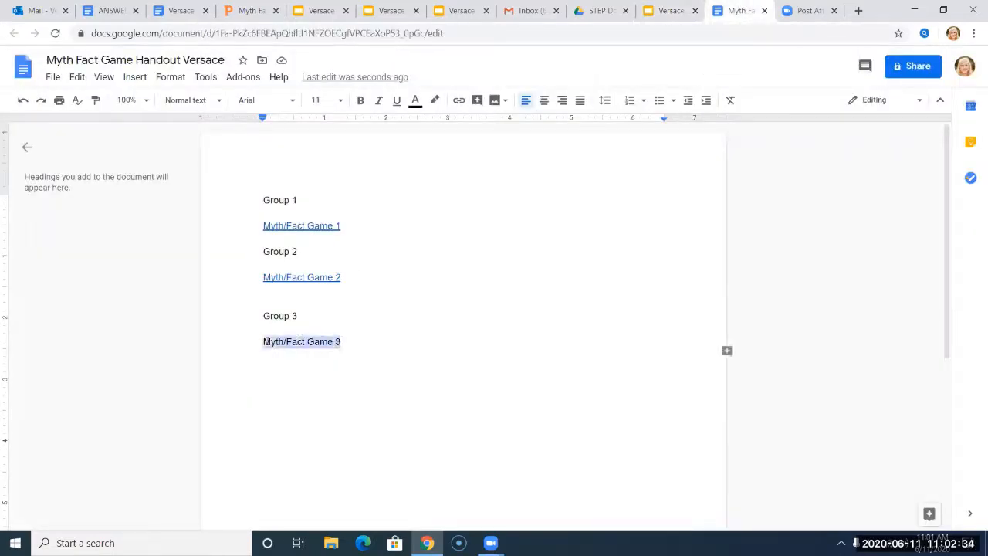
click(458, 102)
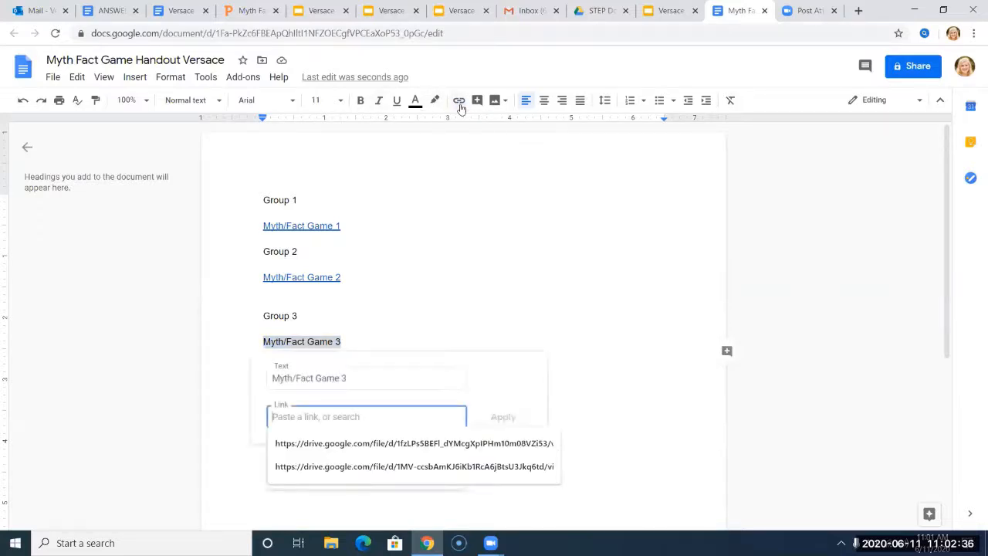
key(ctrl+v)
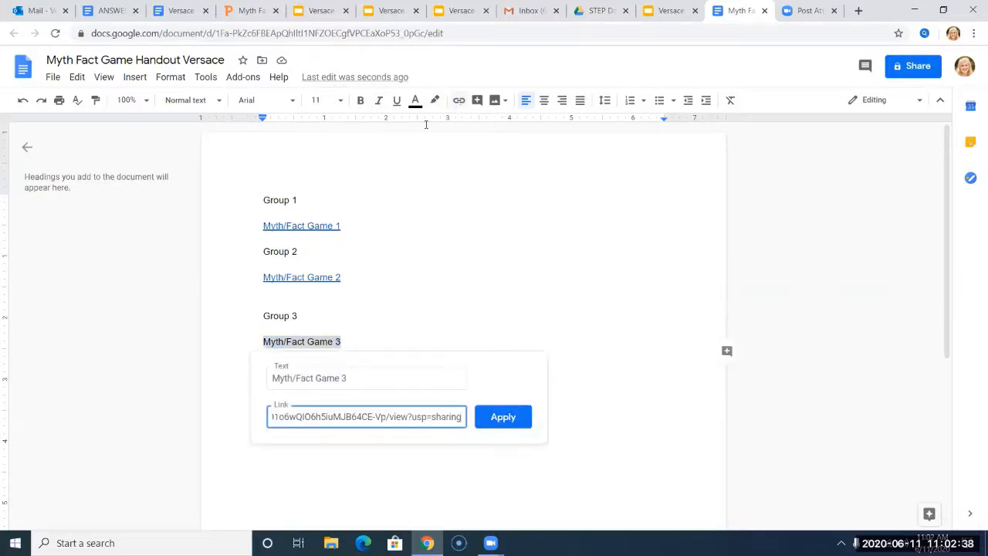
click(502, 417)
Below the Game 3 link, add the lines "When you are done sorting check your work with the Answer Key." and "The Answer Key".
click(482, 378)
key(Return)
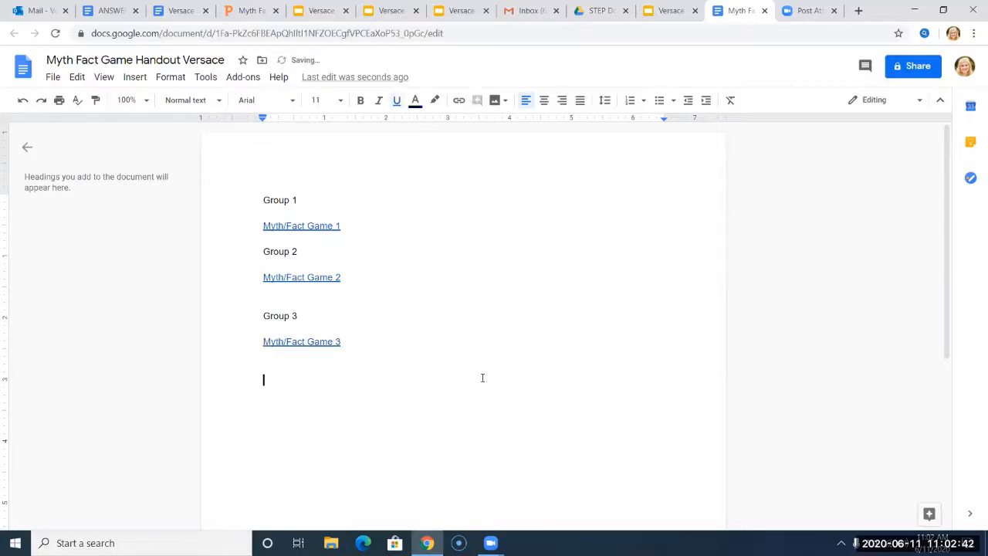
text(The Answer Key)
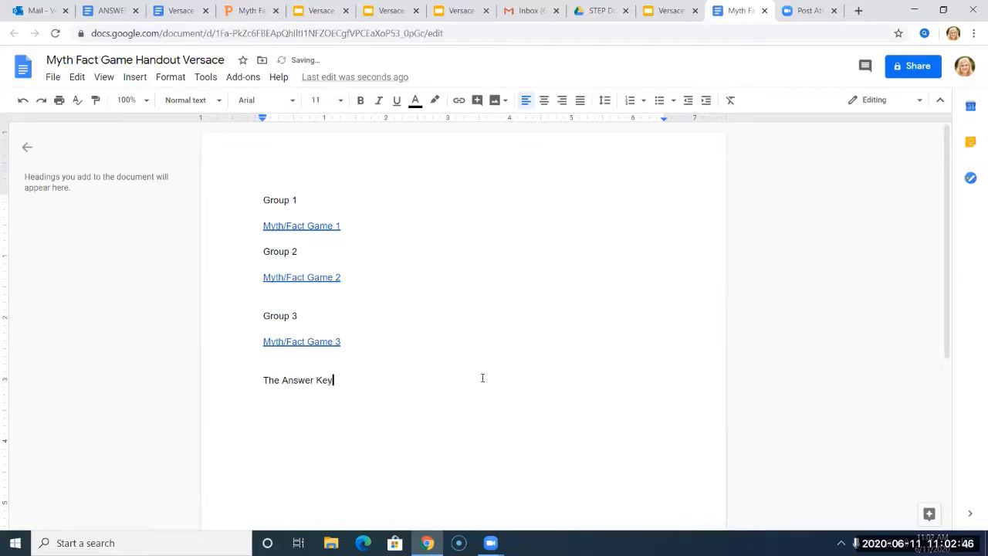
key(Up)
text(When you are done sorting)
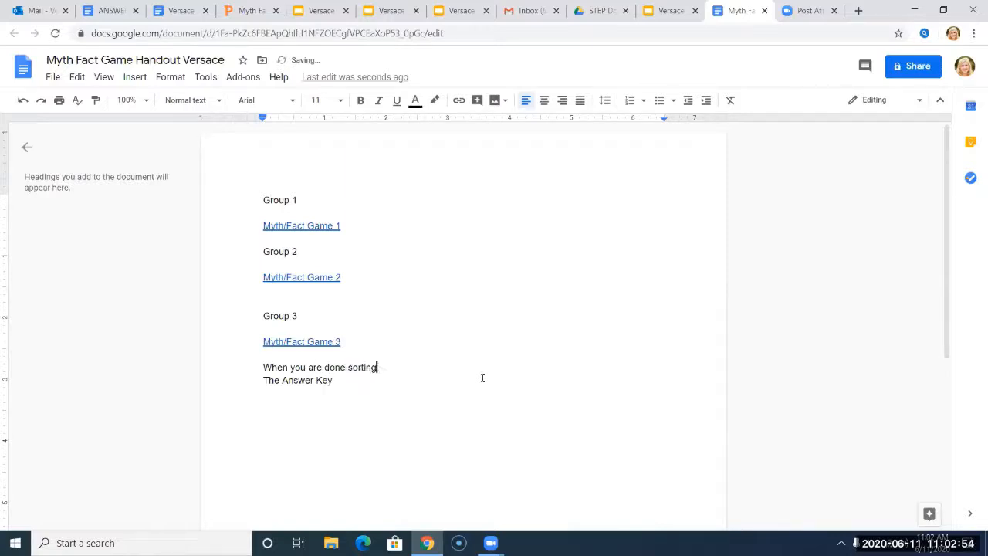
text( check your work with th)
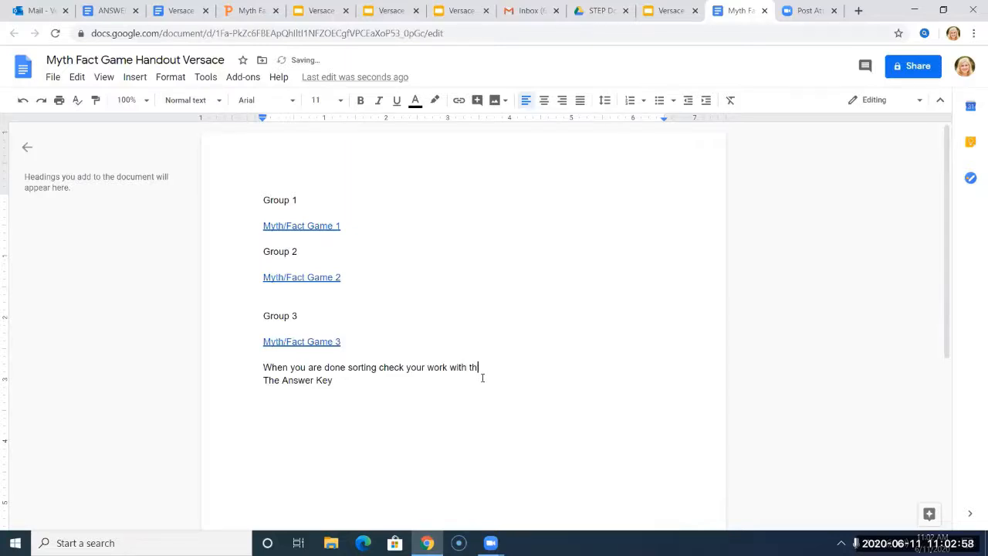
text(e Answer Key.)
Set the font size of the "The Answer Key" line to 30.
drag(344, 383, 260, 377)
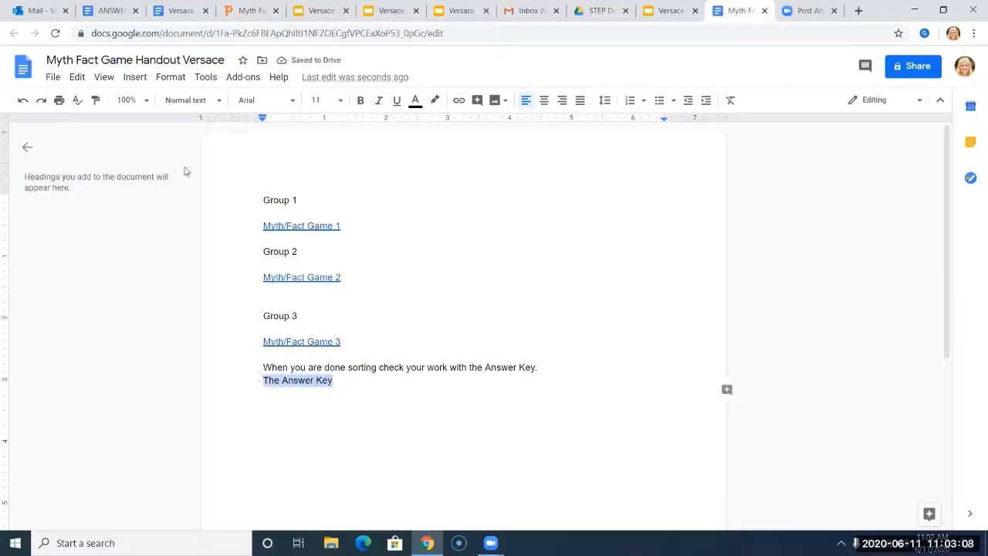
click(318, 99)
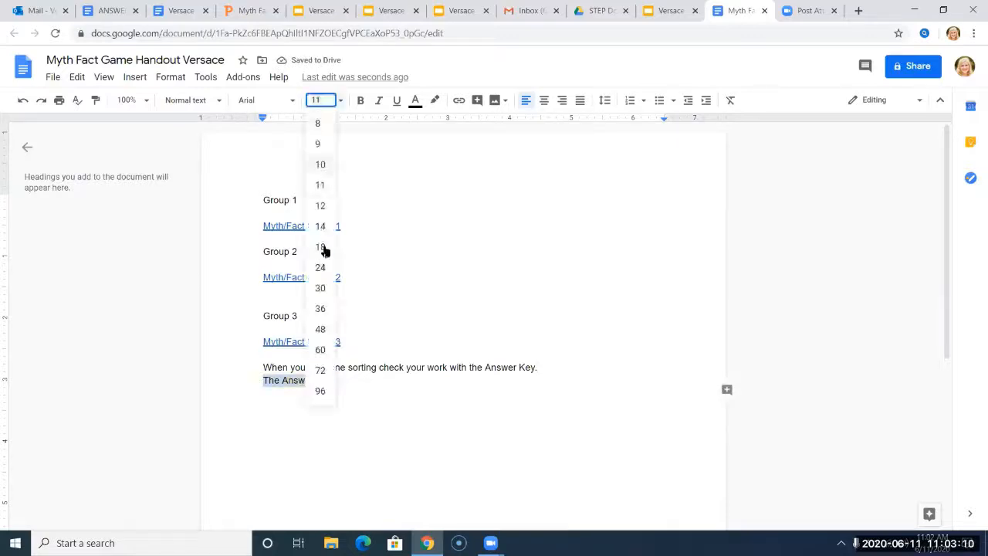
click(320, 288)
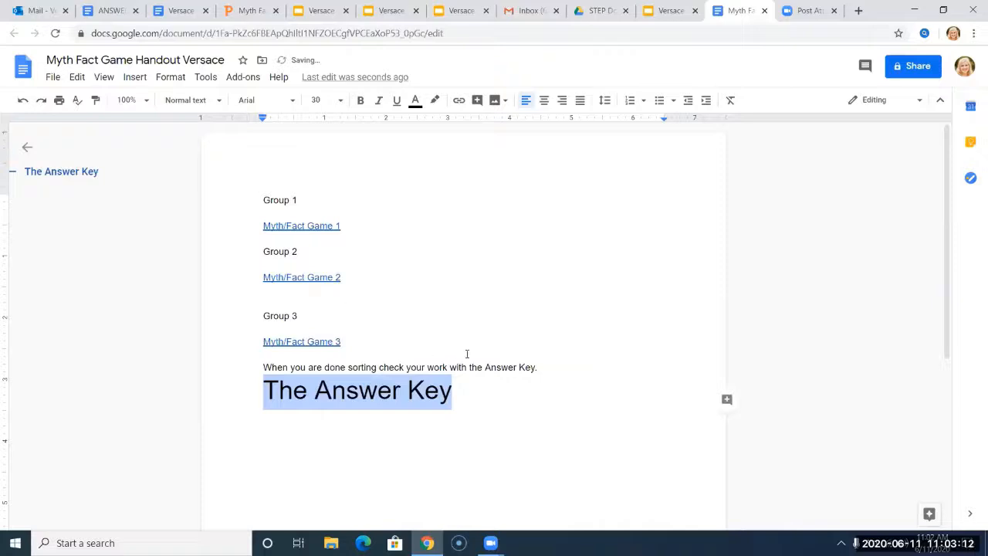
click(519, 378)
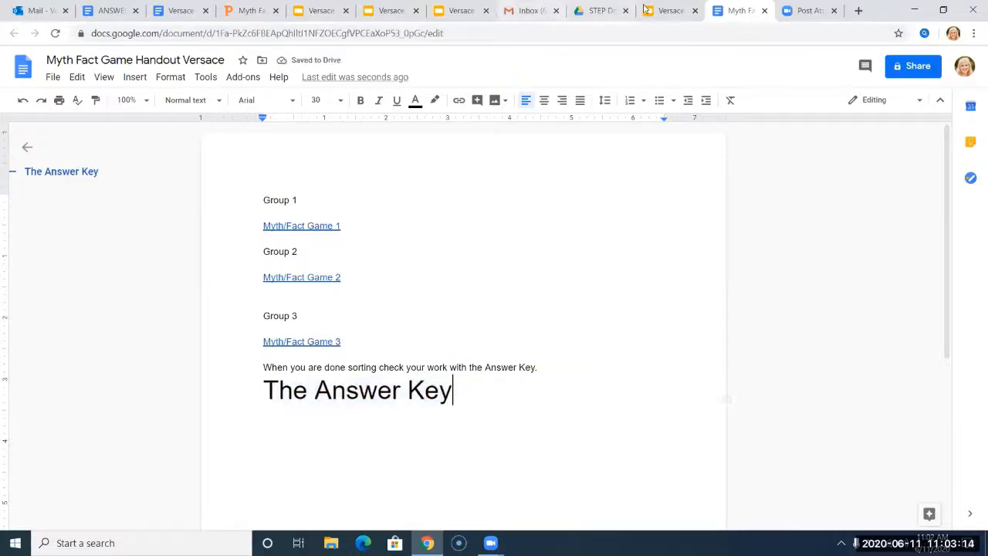
Close the Card Sort 3 preview in Google Drive and switch to the presenter's copy of the ANSWERS_FOR_MYTH_FACT_GAME document.
click(574, 14)
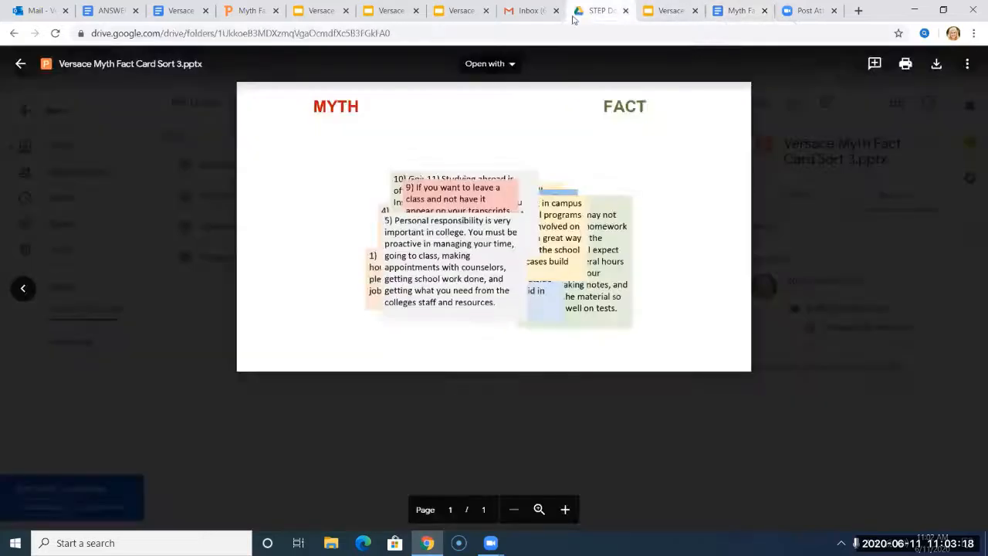
click(21, 64)
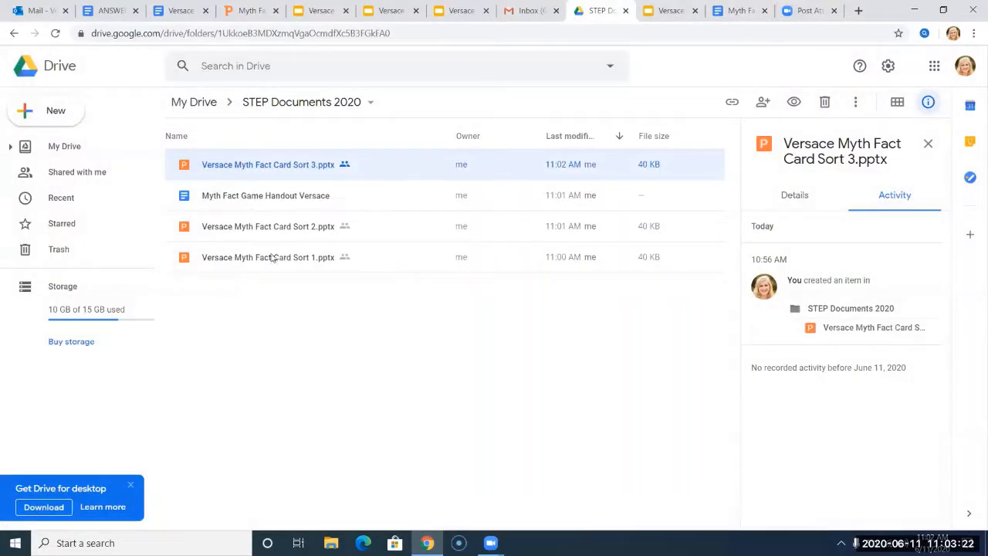
click(105, 13)
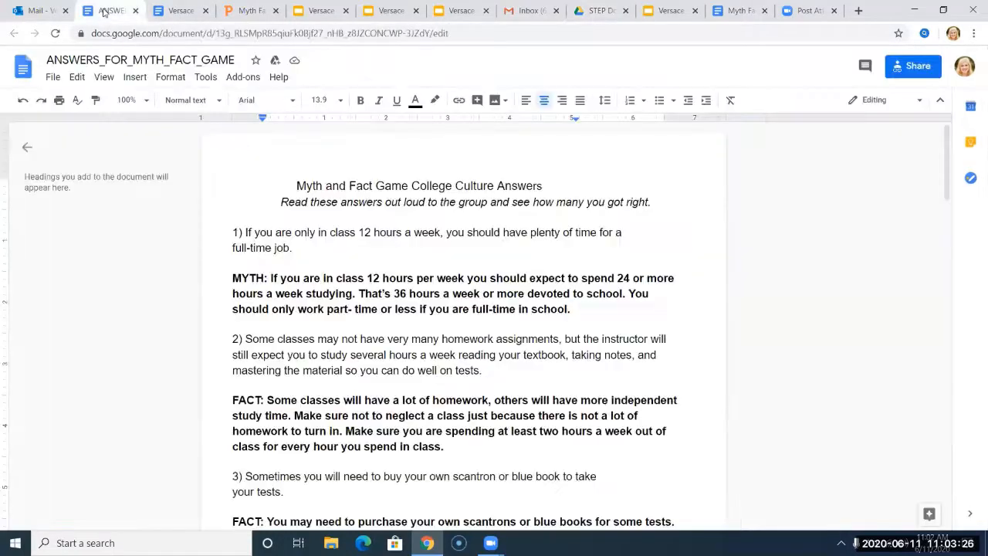
click(181, 11)
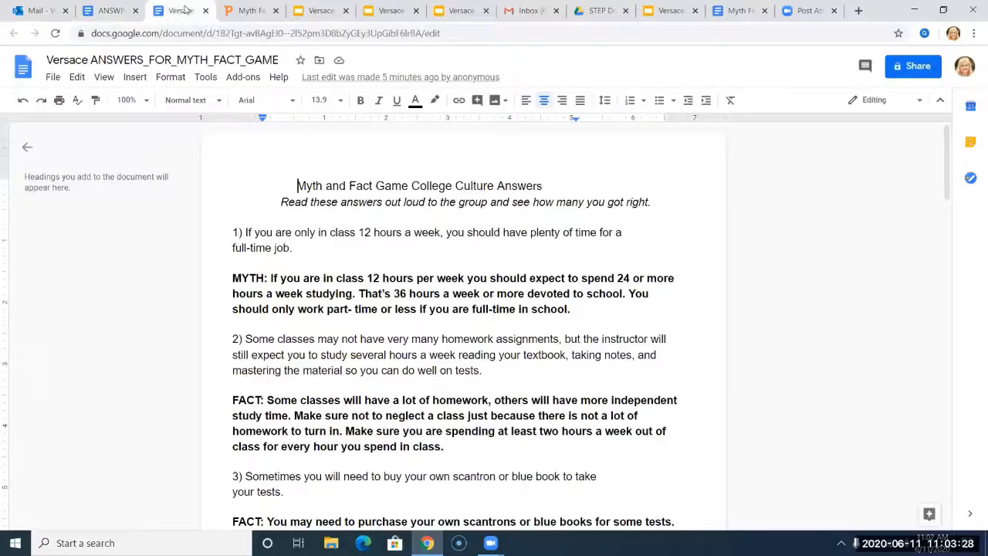
click(53, 77)
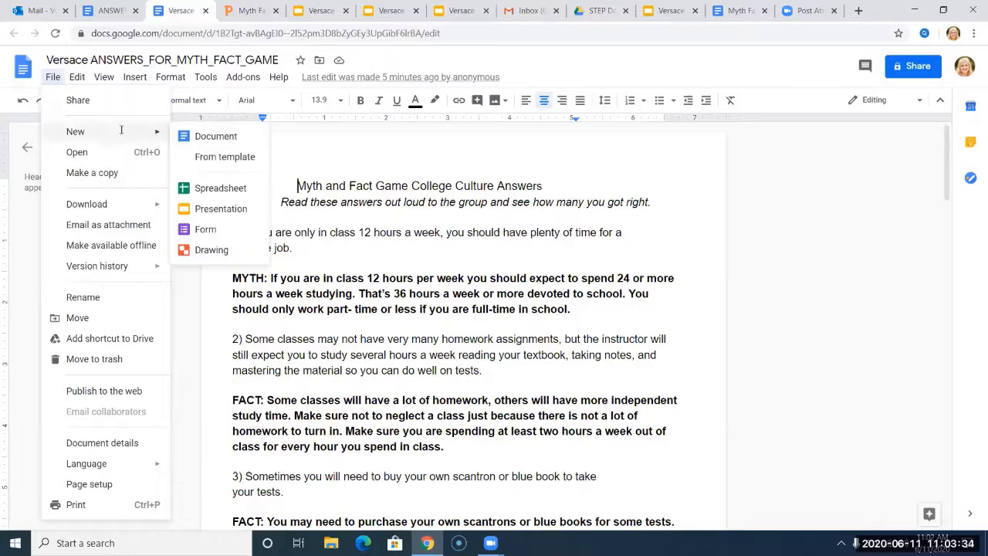
click(396, 175)
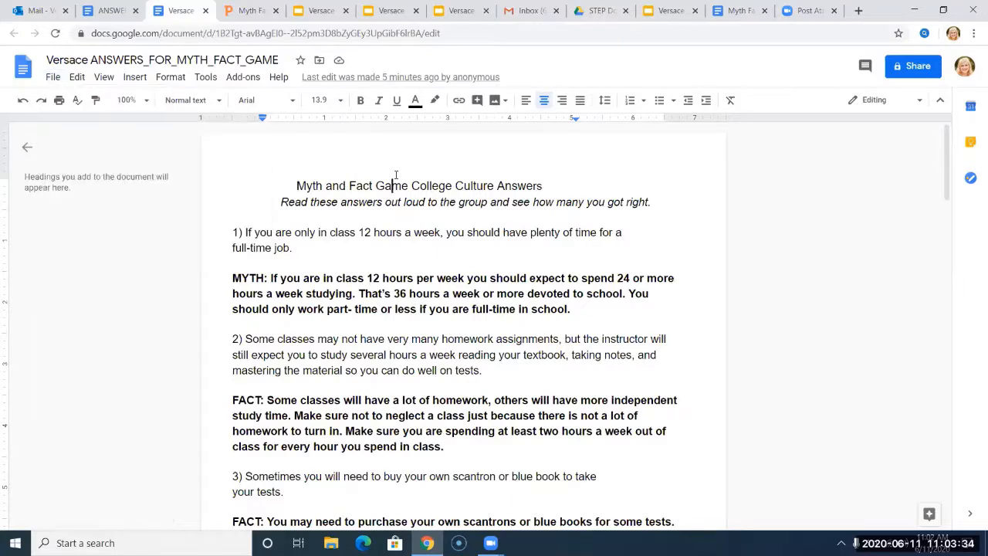
Share the answers document with anyone who has the link, as Viewer.
click(918, 67)
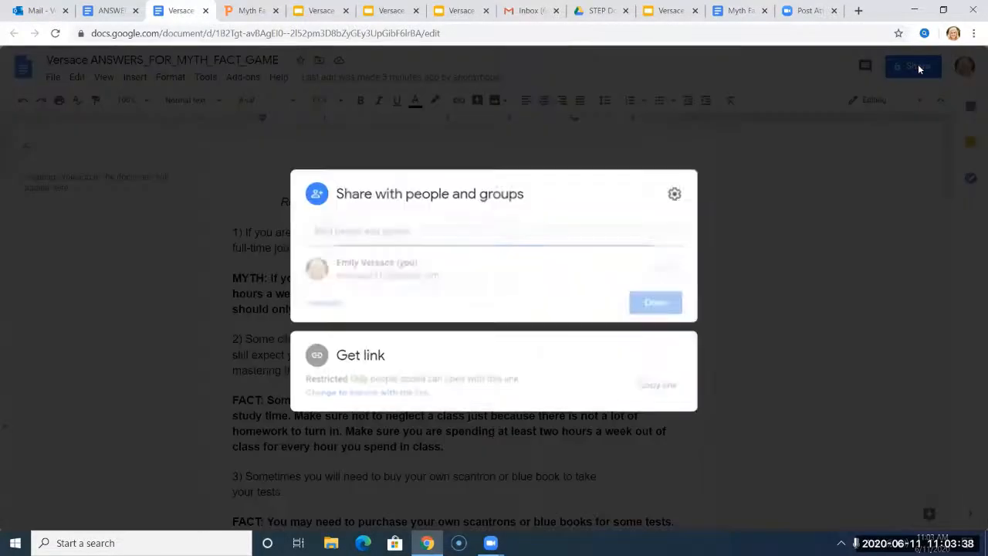
click(486, 373)
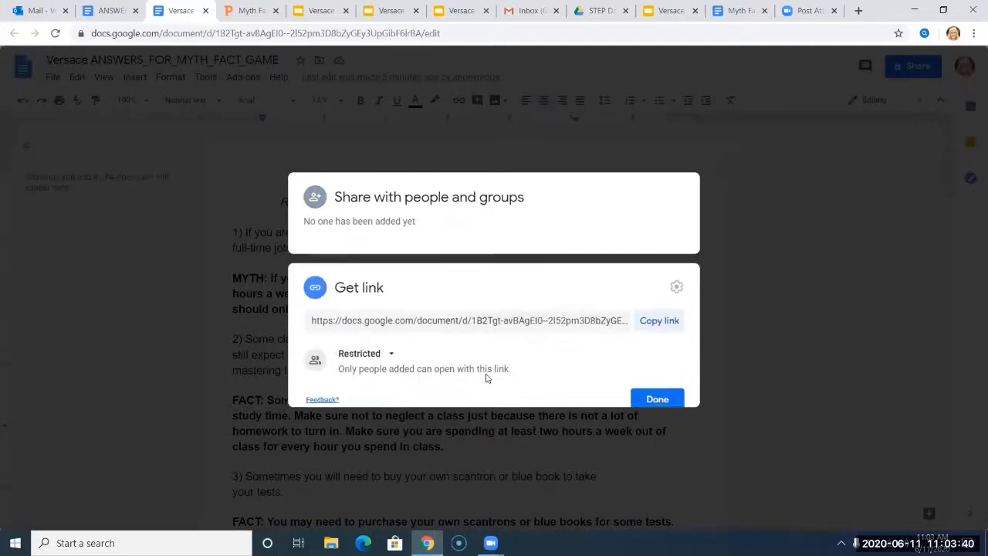
drag(511, 357, 384, 363)
click(388, 344)
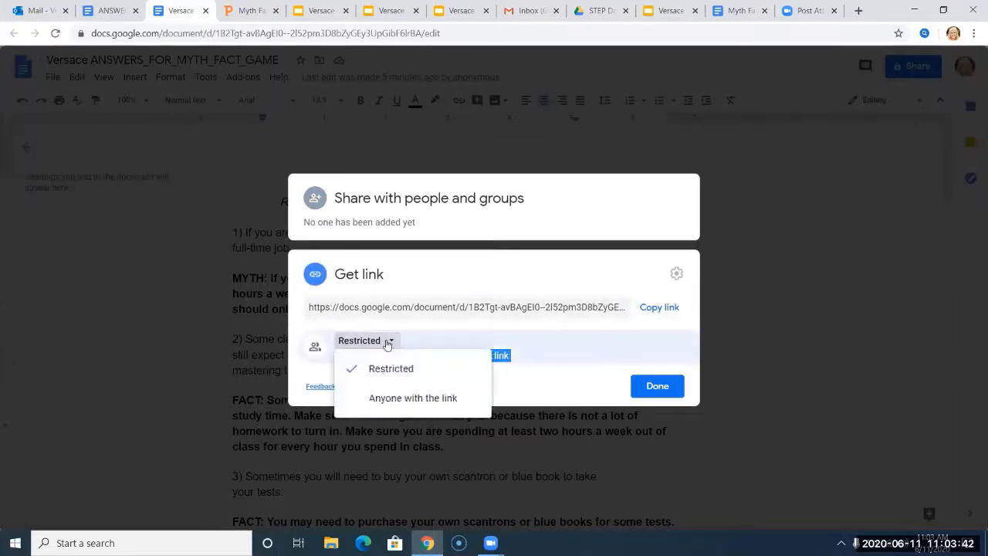
click(390, 400)
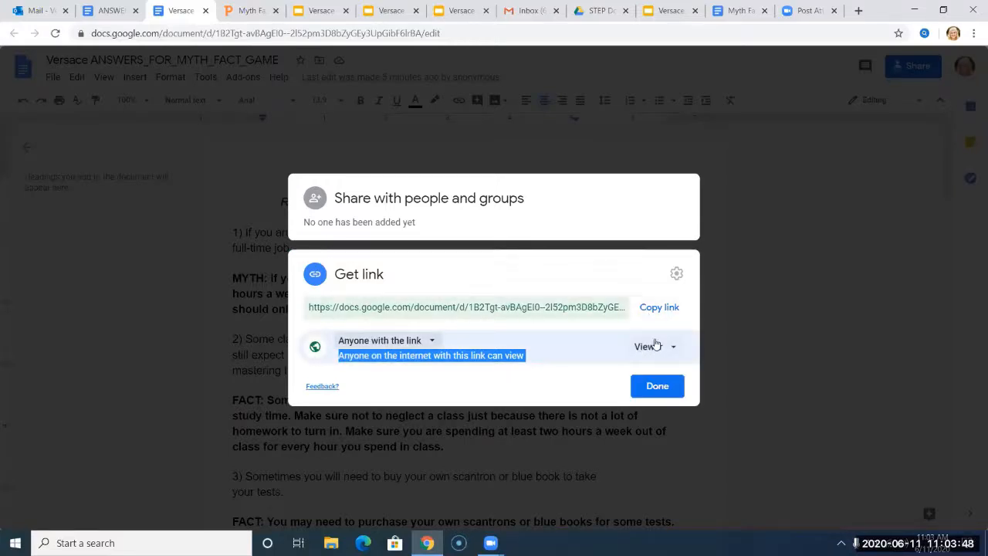
click(655, 388)
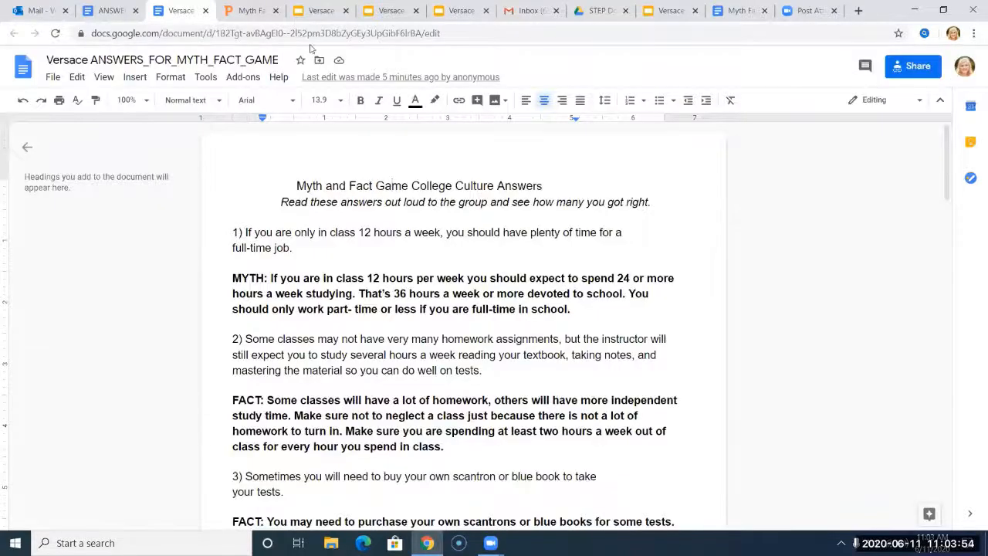
In the handout document, hyperlink the large "The Answer Key" line to the sharing link held in the clipboard.
click(726, 14)
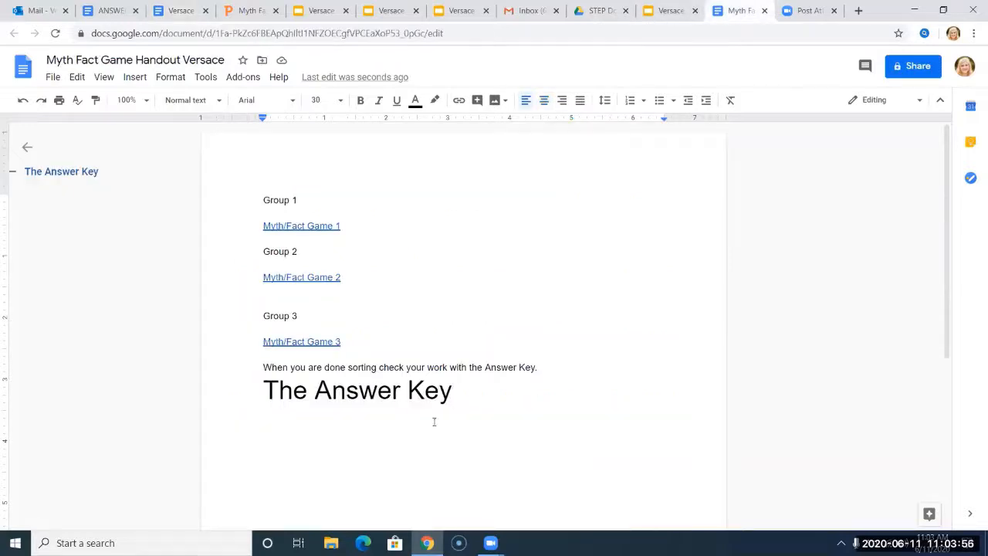
drag(461, 391, 270, 395)
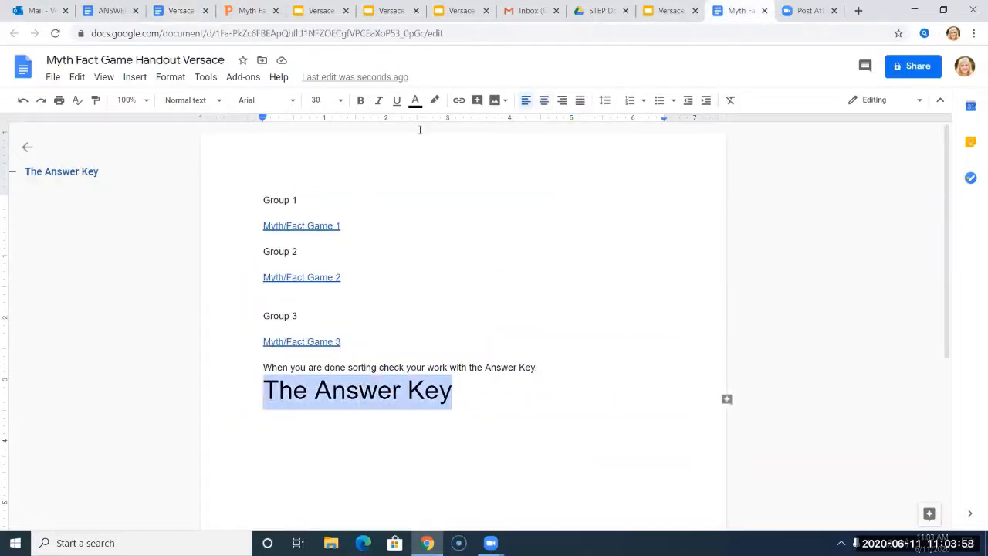
click(459, 100)
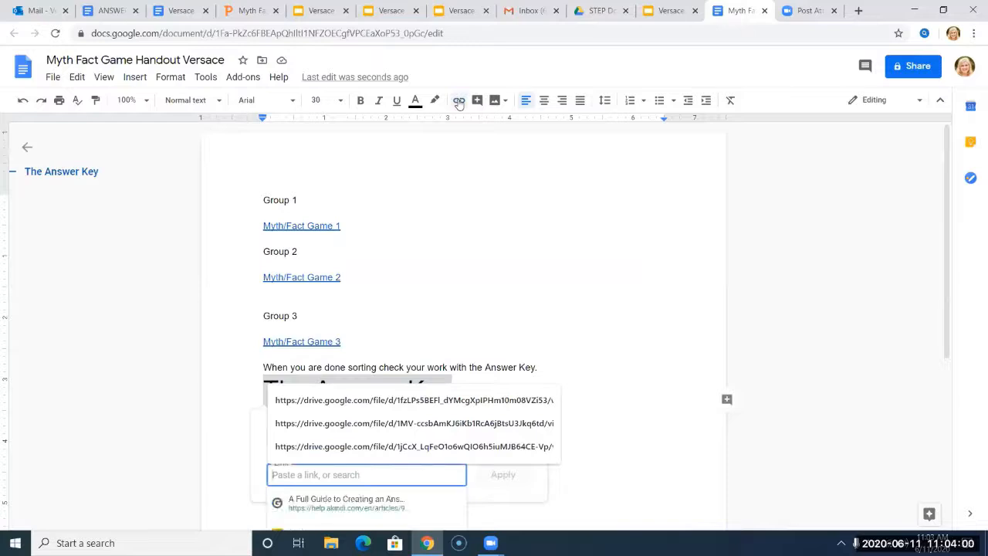
key(ctrl+v)
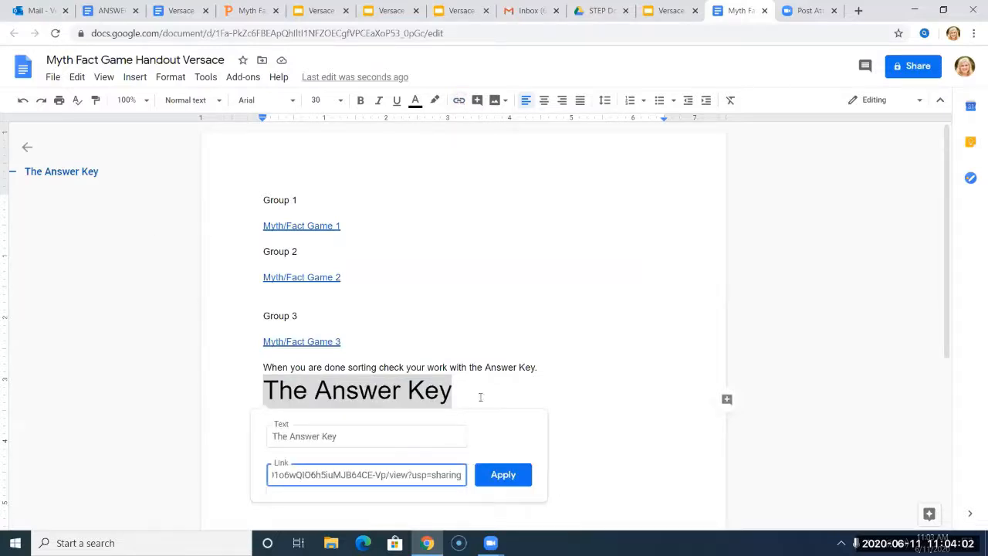
click(485, 468)
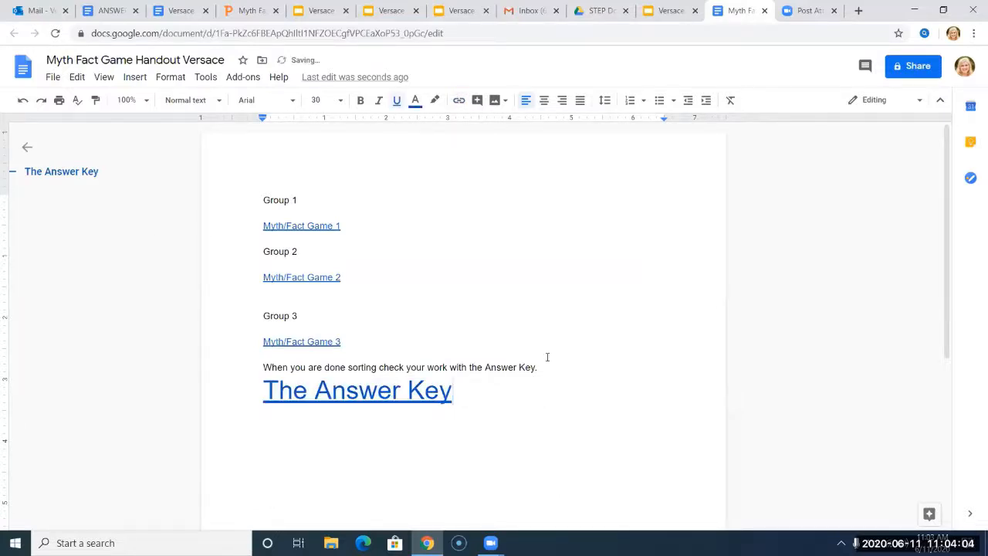
Hyperlink the words "Answer Key" in the "When you are done sorting" sentence to the same pasted sharing link.
drag(537, 366, 485, 368)
click(458, 99)
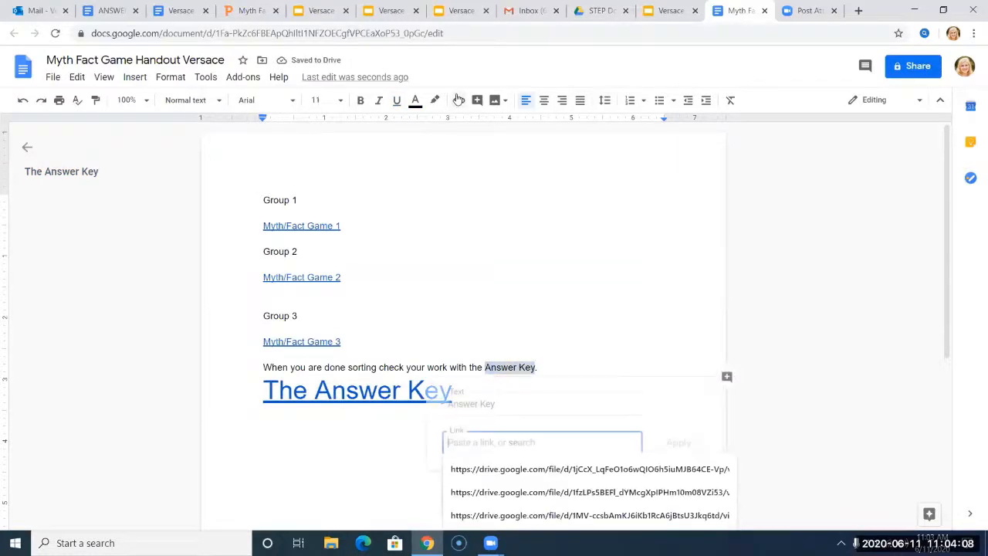
key(ctrl+v)
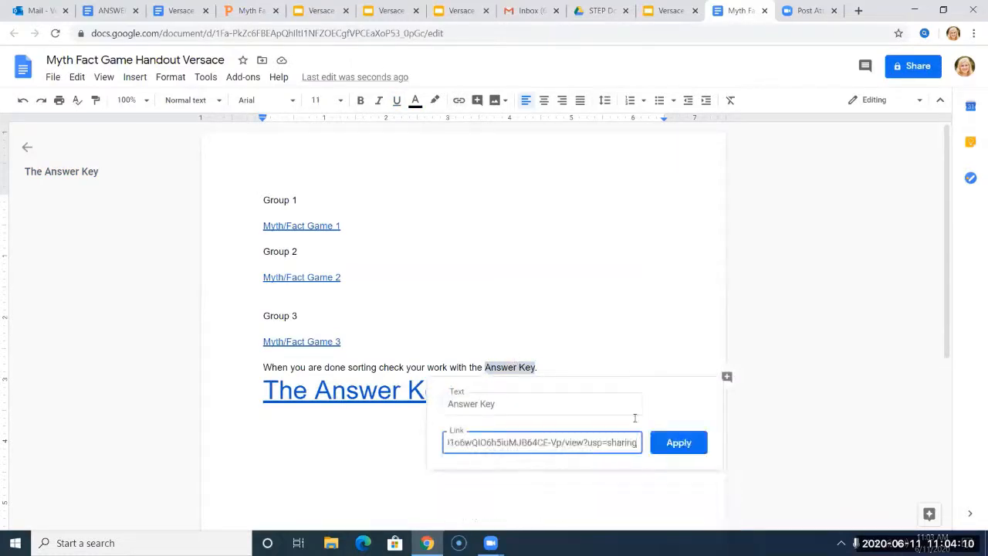
click(681, 443)
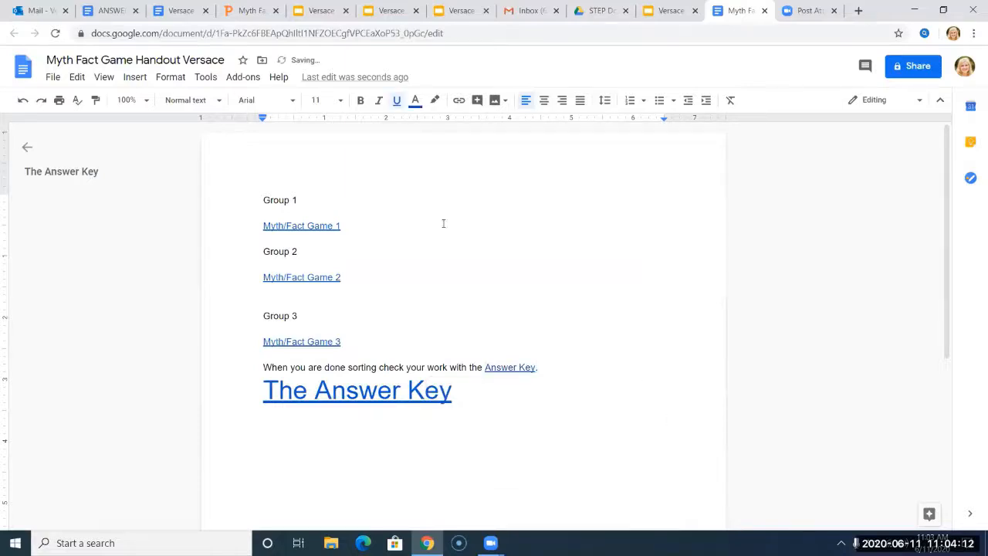
Add an instruction paragraph above "Group 1" beginning "Choose the game that is assigned to your group.".
click(264, 173)
key(Return)
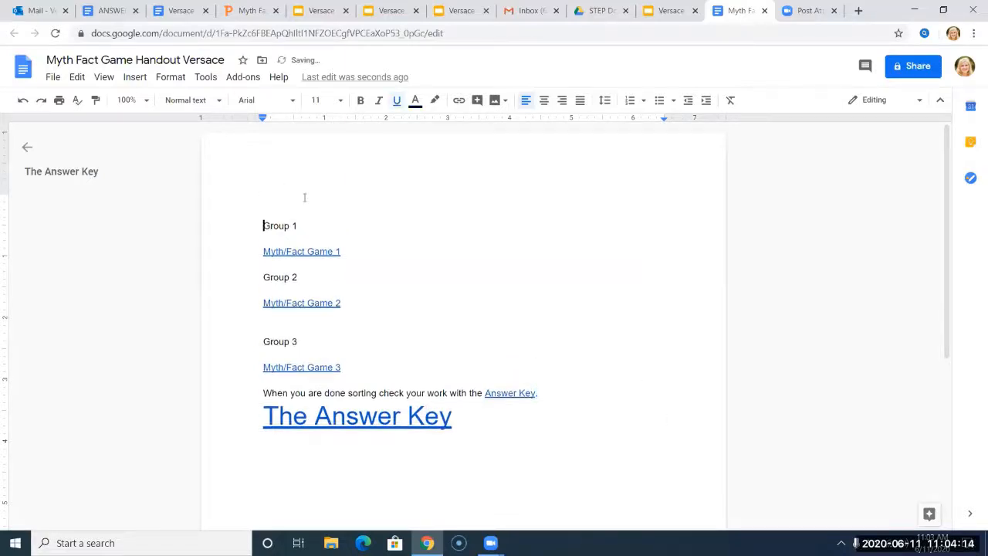
key(Up)
text(Choose the)
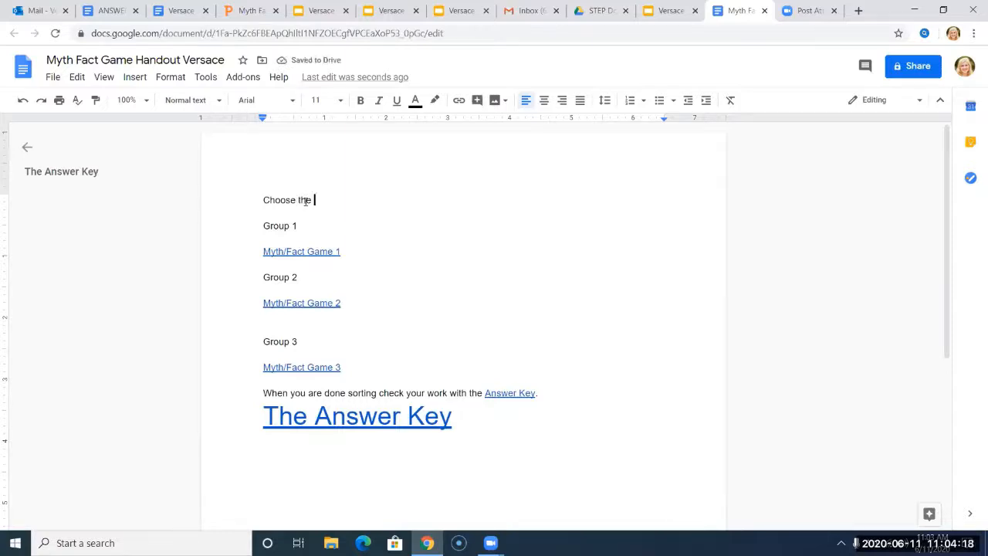
text( game)
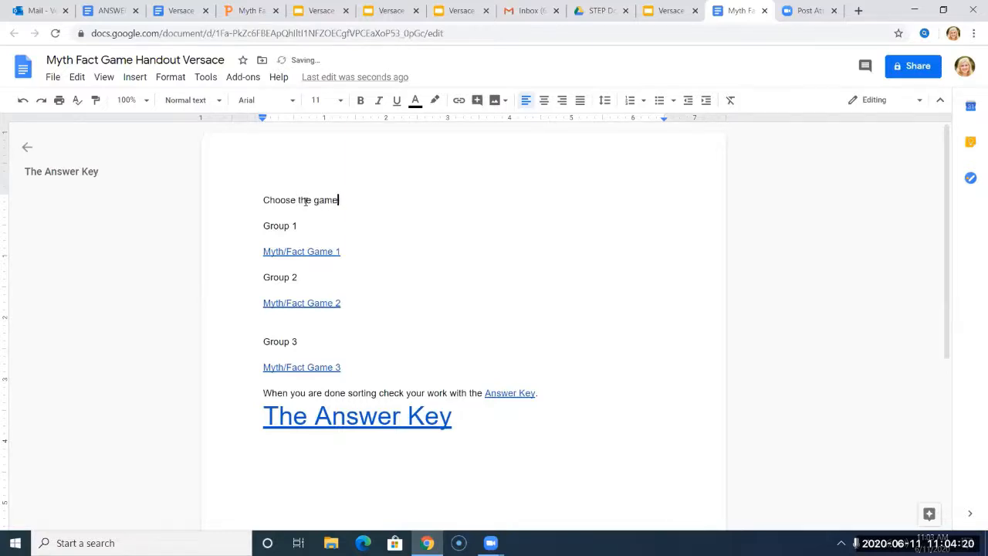
text( that is assigned t)
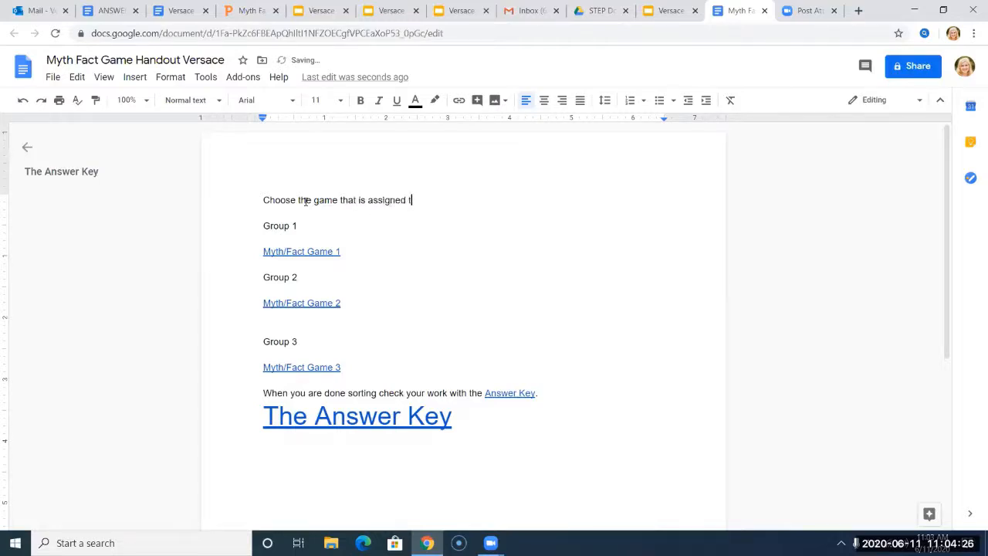
text(o your group. In the )
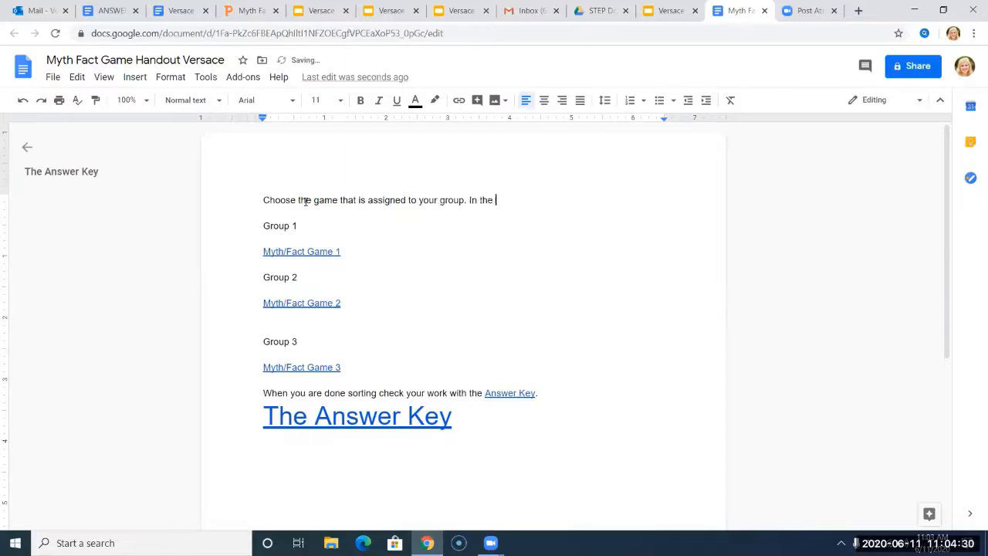
Continue the instruction paragraph with "In the breakout room make sure all students participate in helping sort the cards.".
text(breakou)
text(t room make sure all)
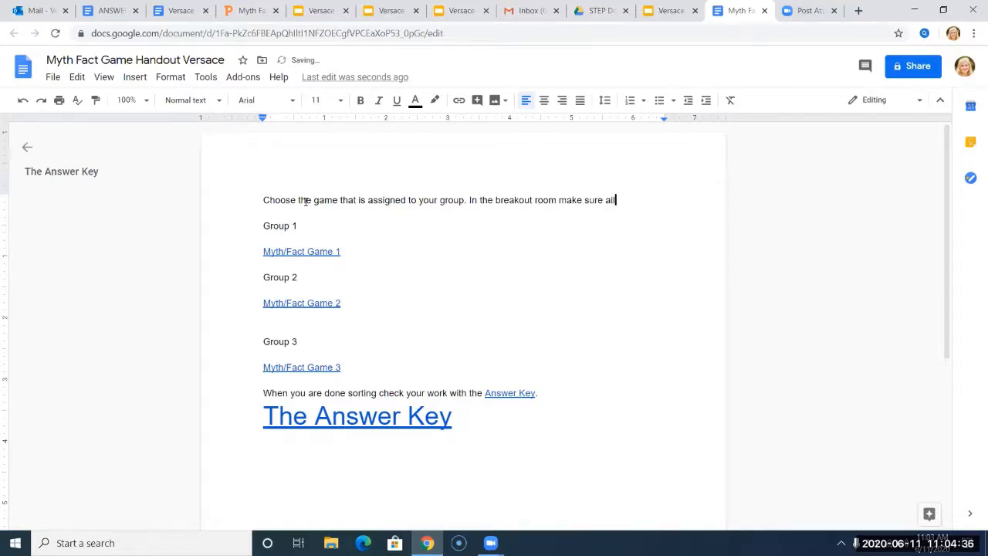
text( students particip)
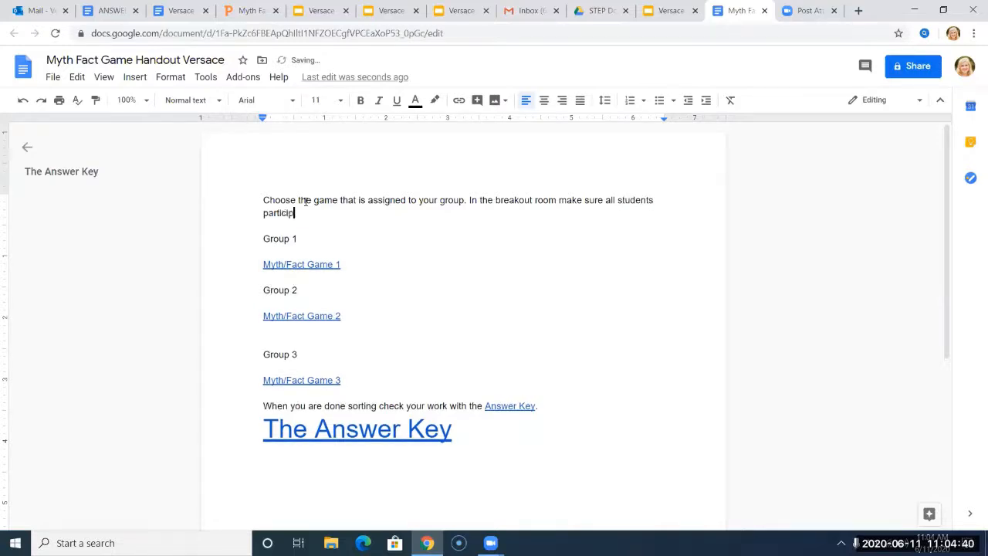
text(ate in helping sort the c)
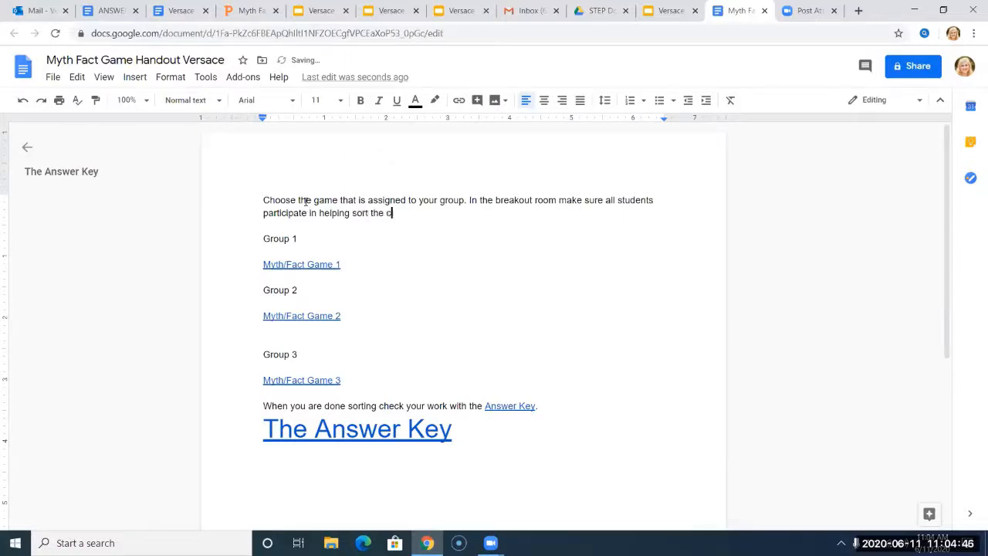
Add the sentence "When you are done, use the answer key to check your work." to the instruction paragraph.
text(ards. When you are done, )
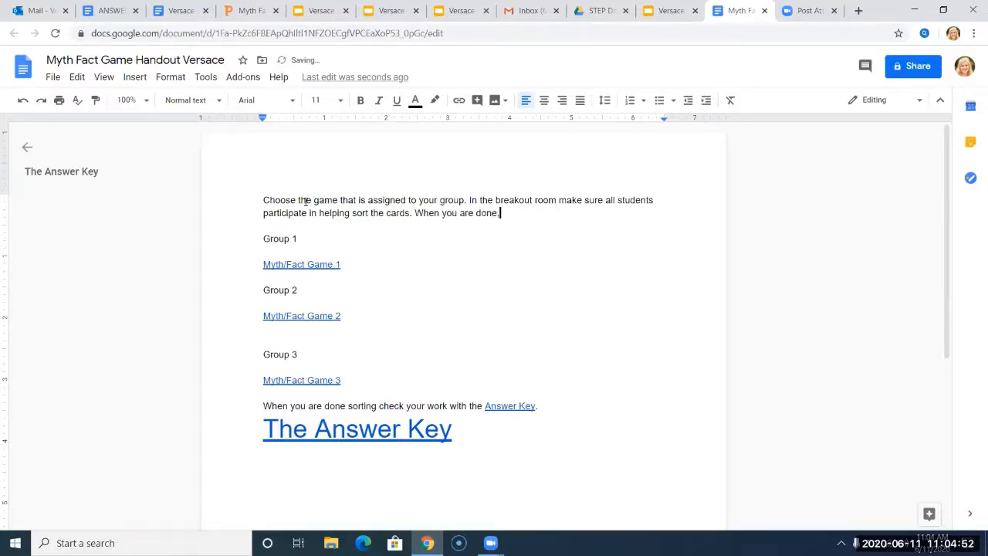
text(use the answer key t)
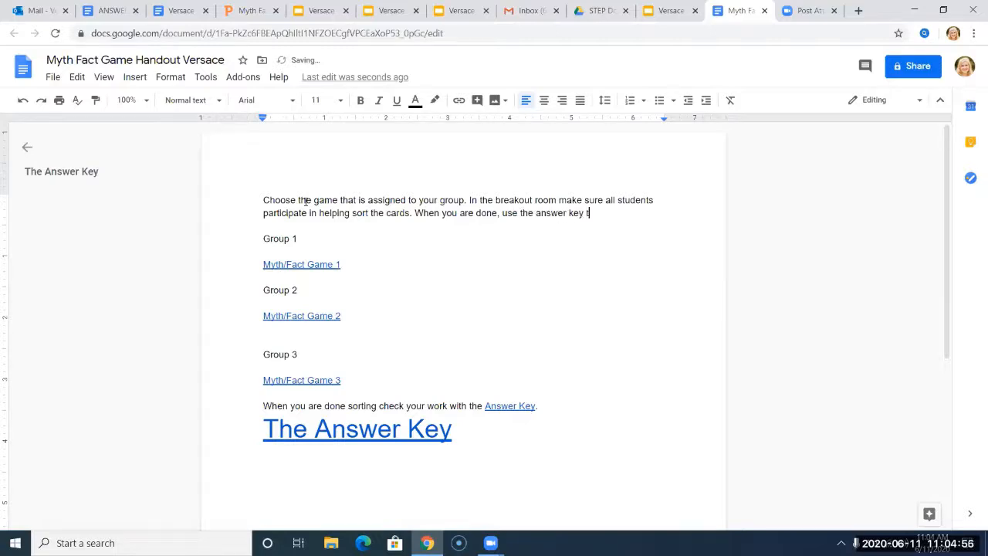
text(o check your work. )
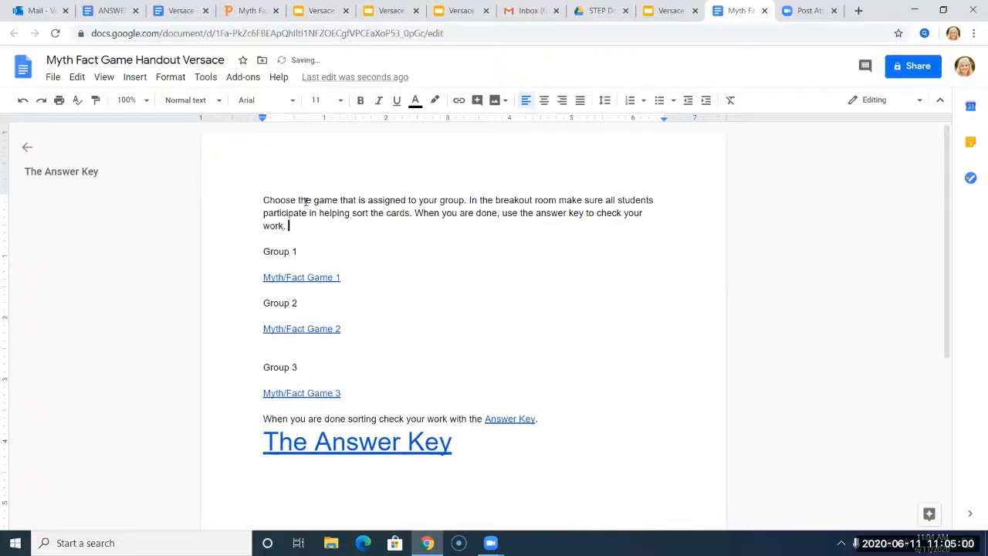
End the instruction paragraph with "Then move the cards back to the center, so it is ready to be played again.".
text(Then move the )
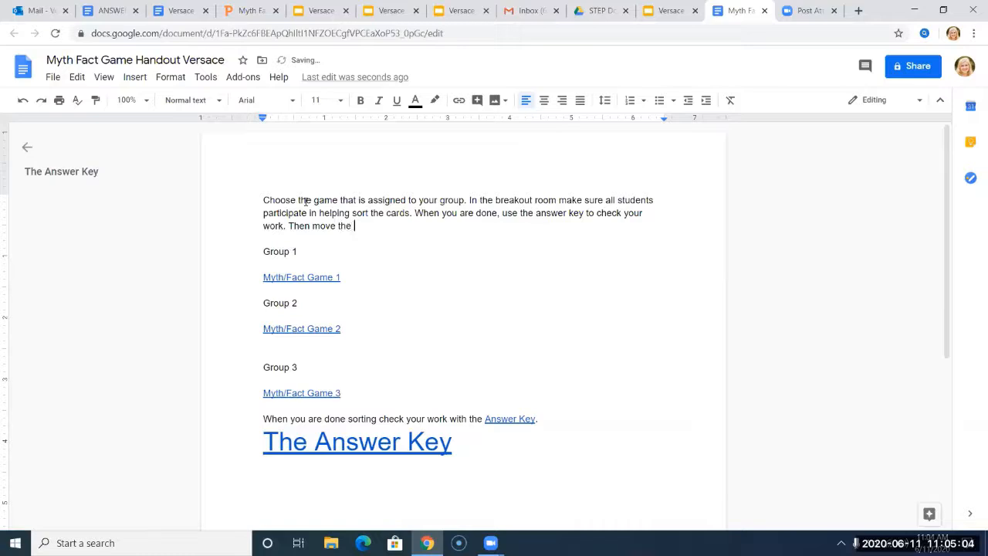
text(cards back to the cente)
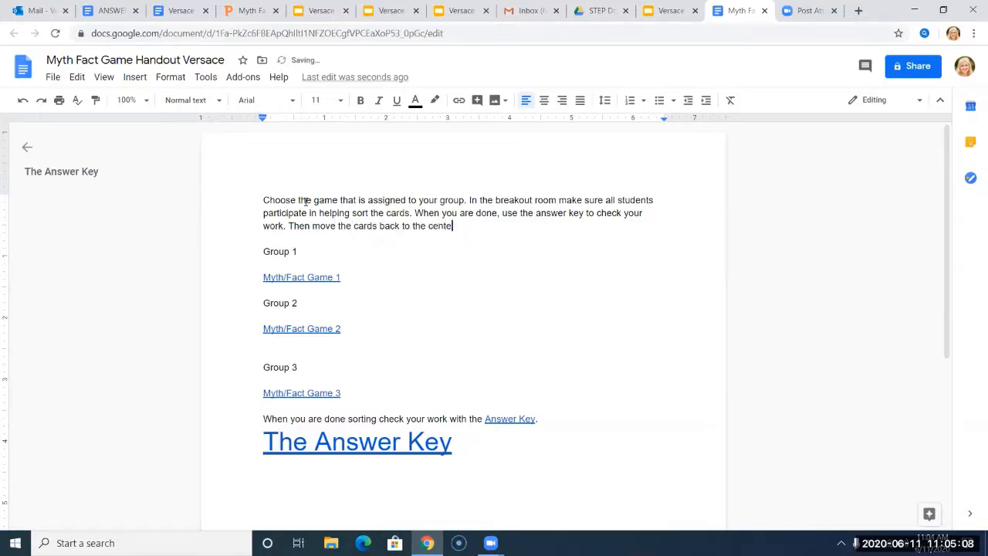
text(r, so it is ready to )
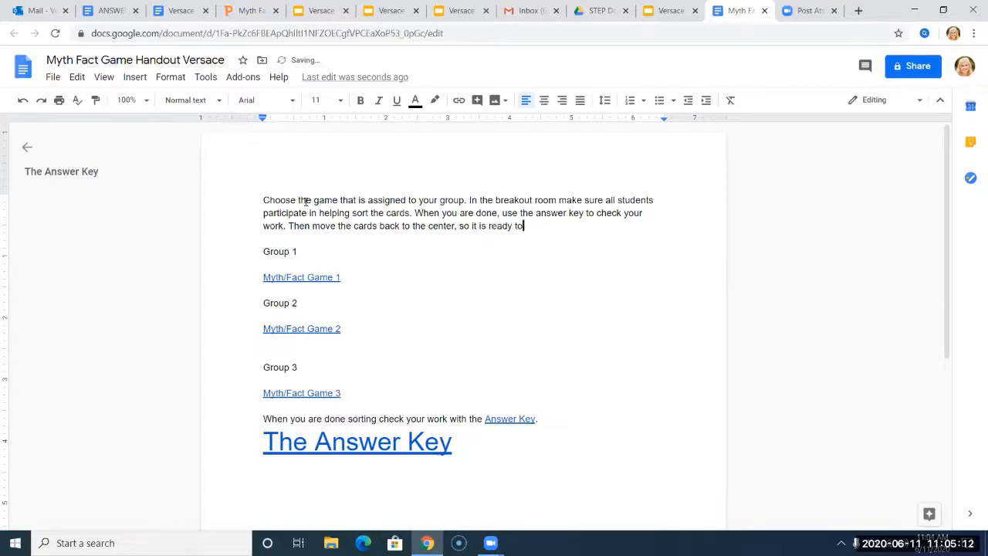
text(be playe)
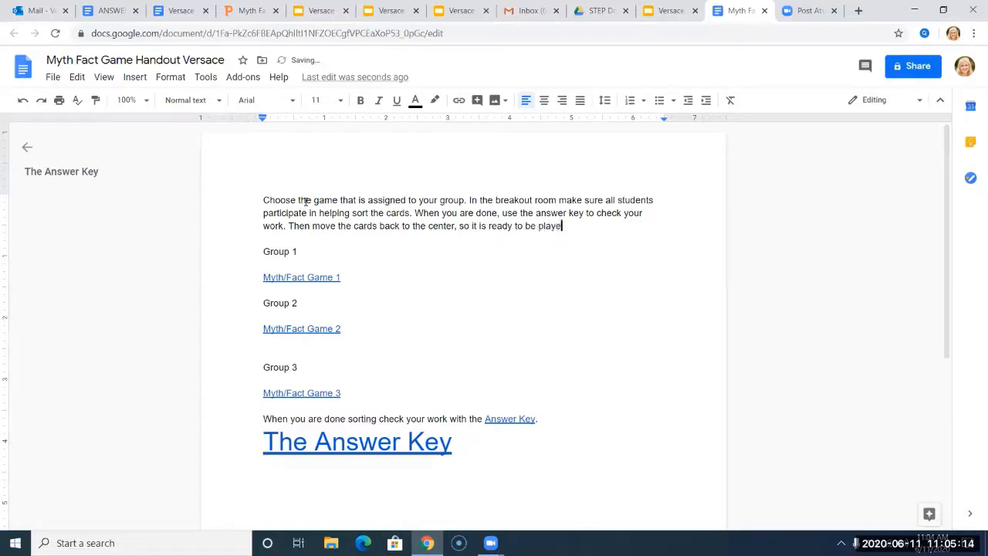
text(d again.)
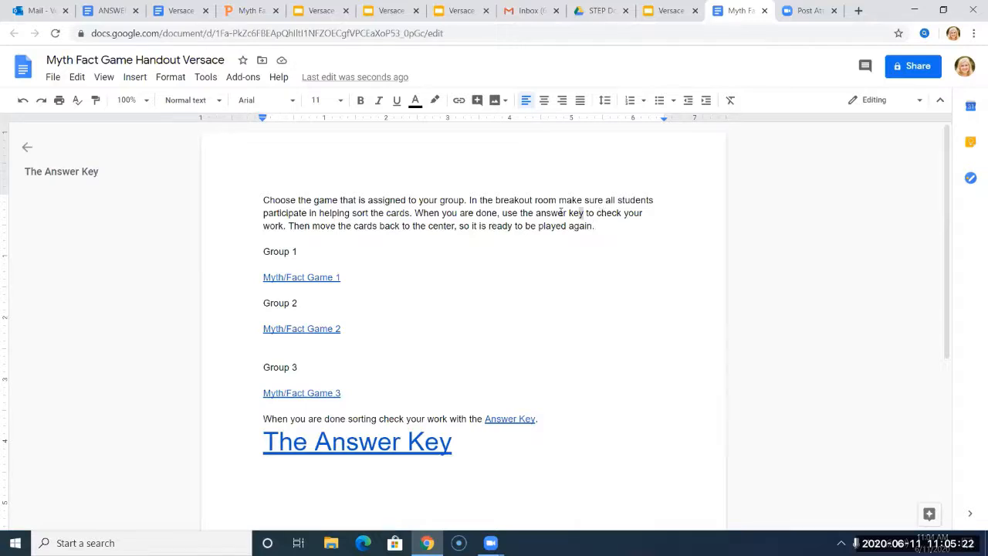
Hyperlink the words "answer key" in the instruction paragraph to the answers document's sharing link held in the clipboard.
drag(586, 213, 534, 213)
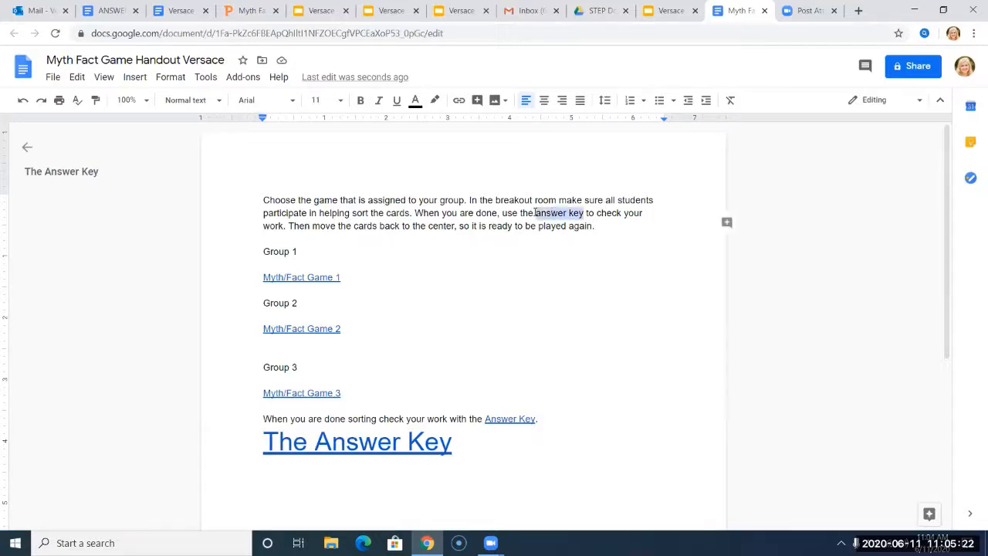
click(460, 101)
key(ctrl+v)
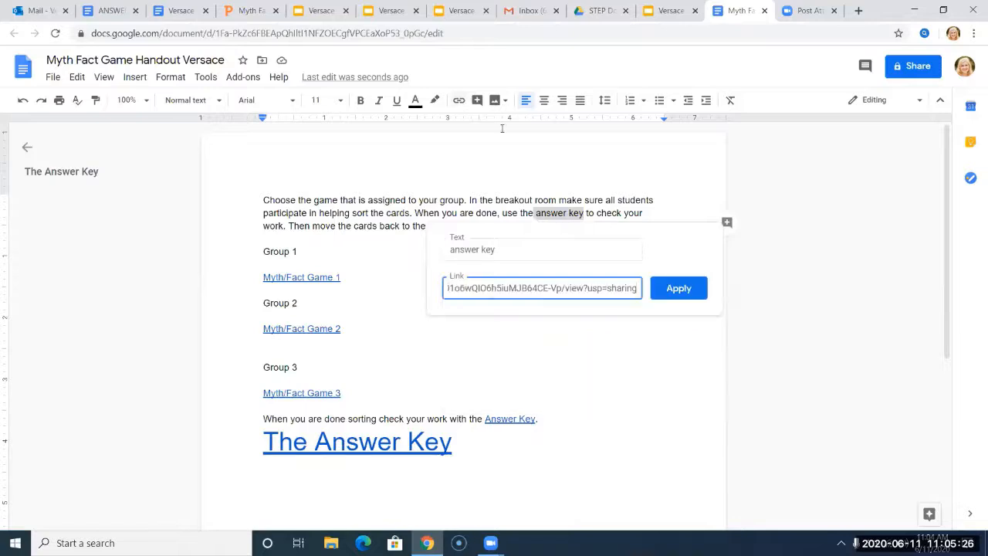
click(680, 288)
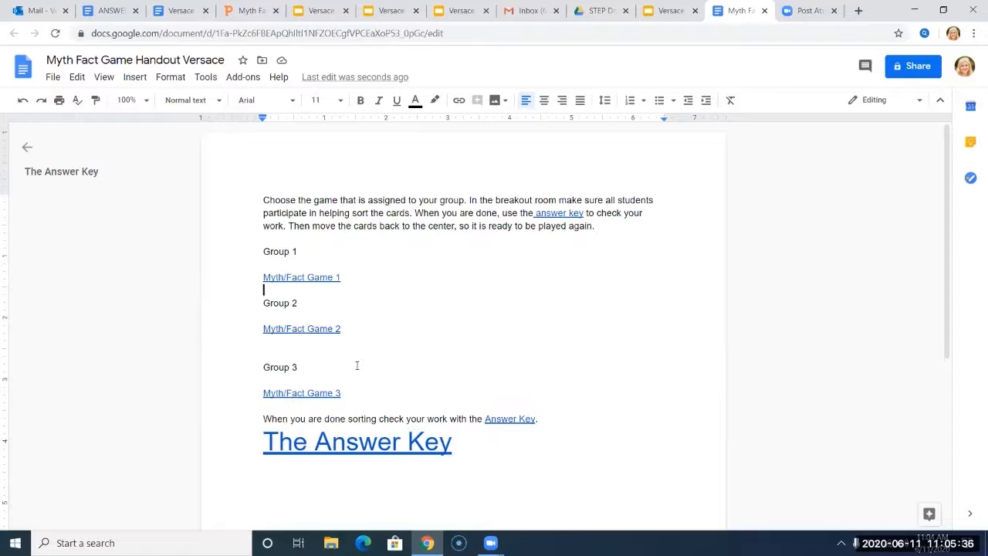
Share the handout with anyone who has the link, as Viewer, and copy its sharing link.
click(914, 68)
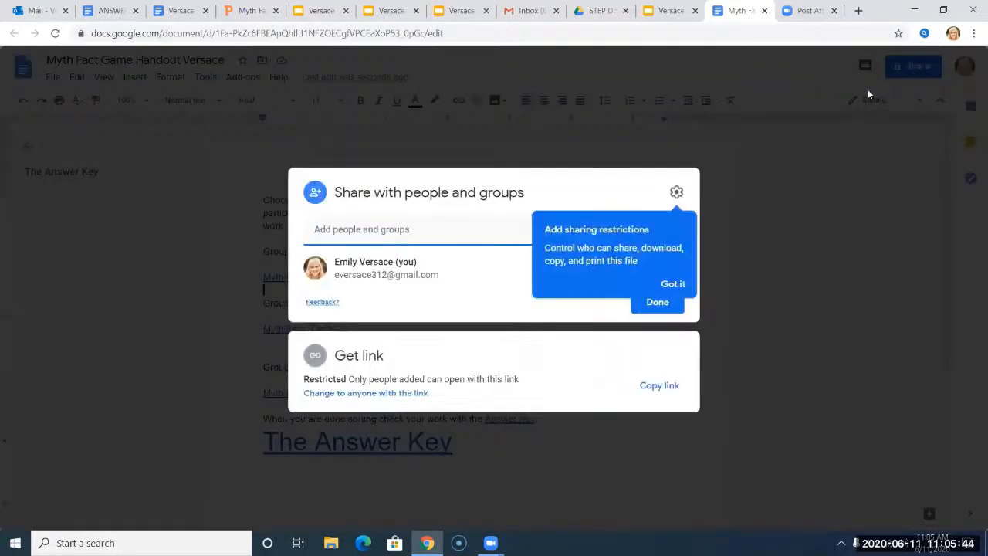
click(368, 395)
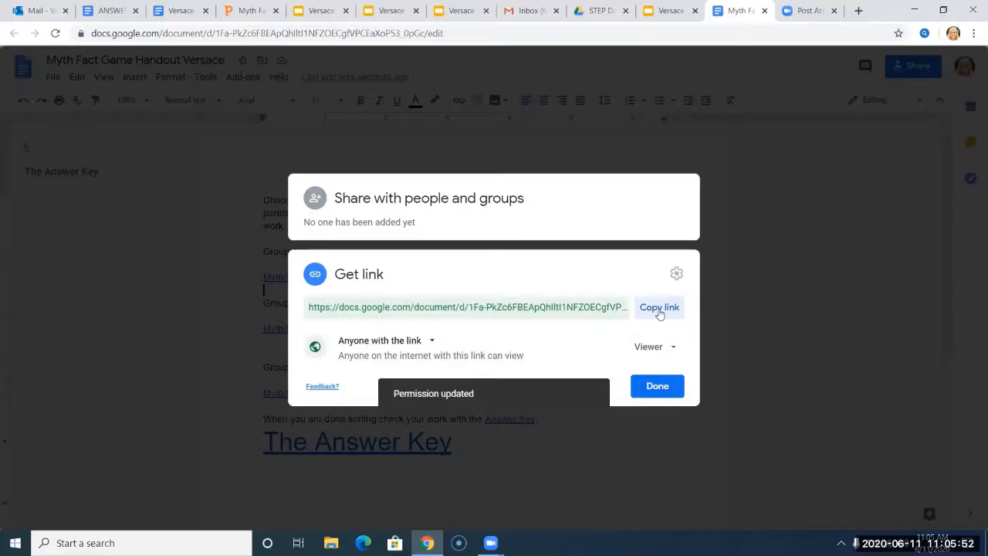
click(657, 349)
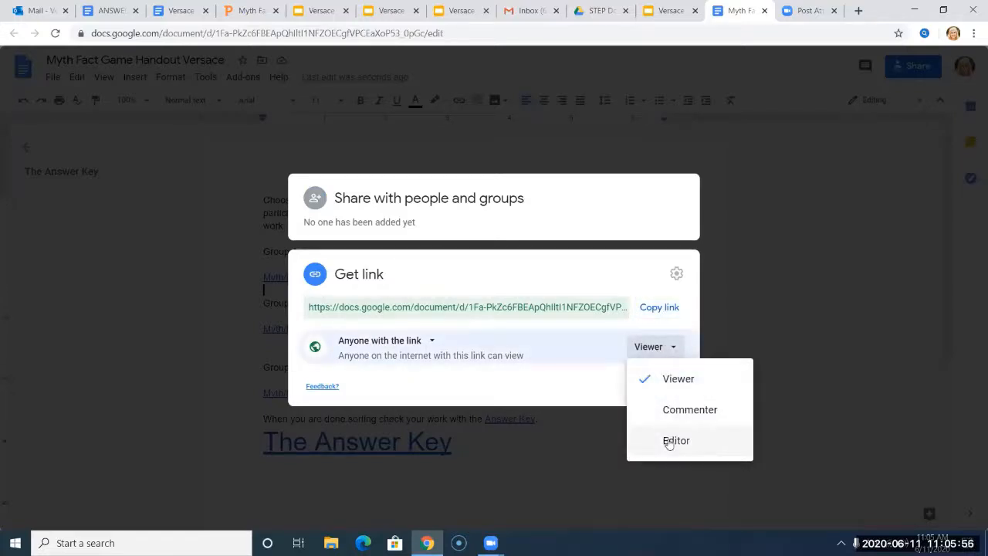
click(665, 378)
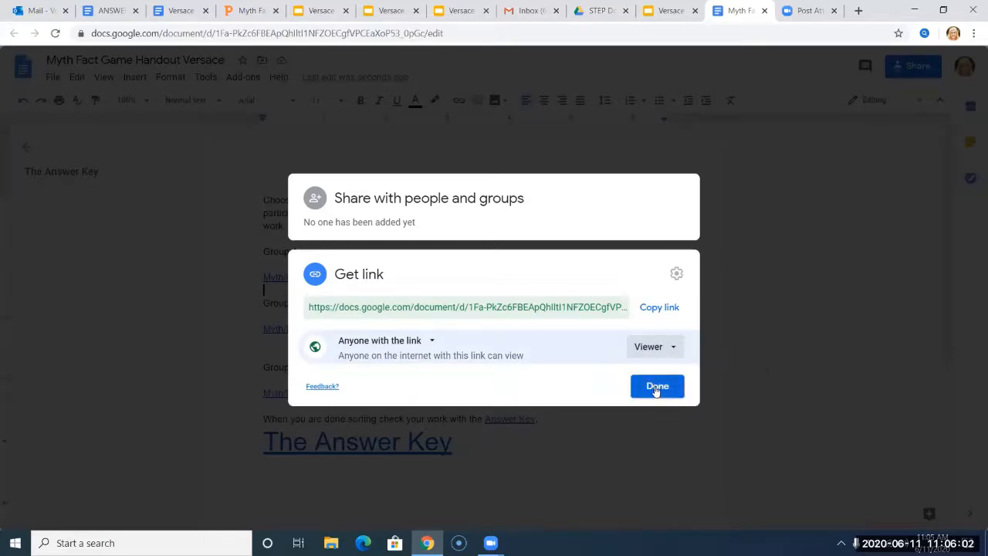
click(661, 308)
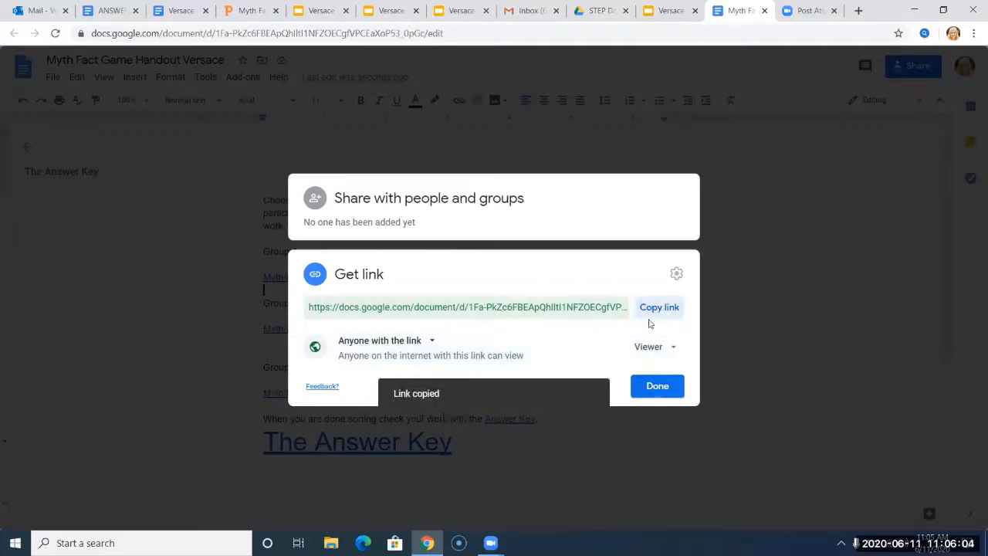
click(656, 387)
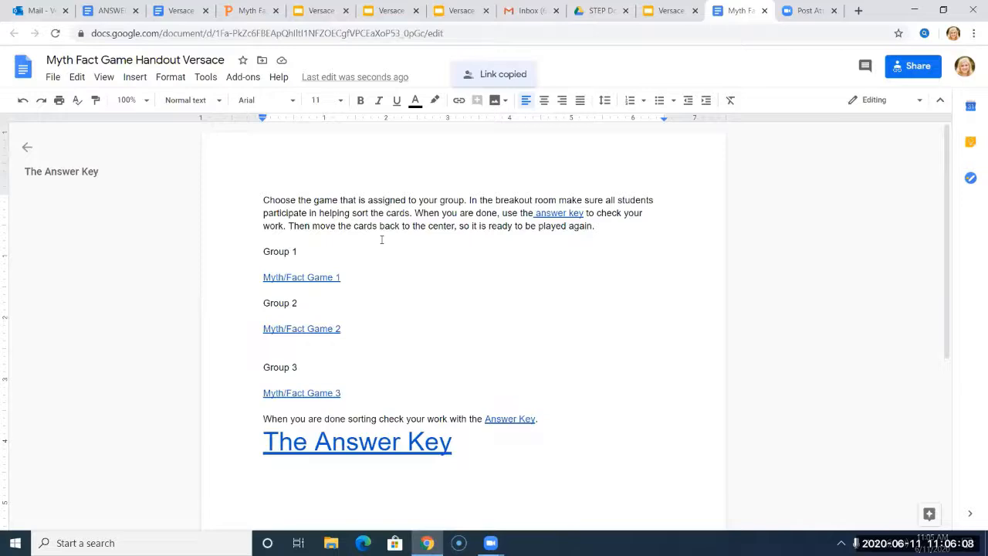
Paste the handout's sharing link a few lines below the large "The Answer Key" line.
scroll(423, 328, down, 2)
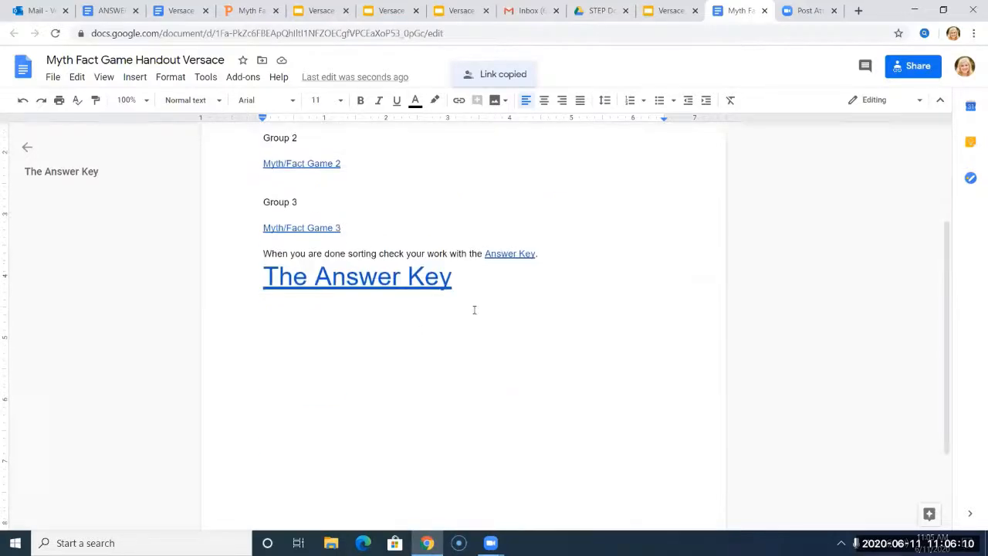
click(498, 281)
key(Return)
key(Return)
key(Return)
key(ctrl+v)
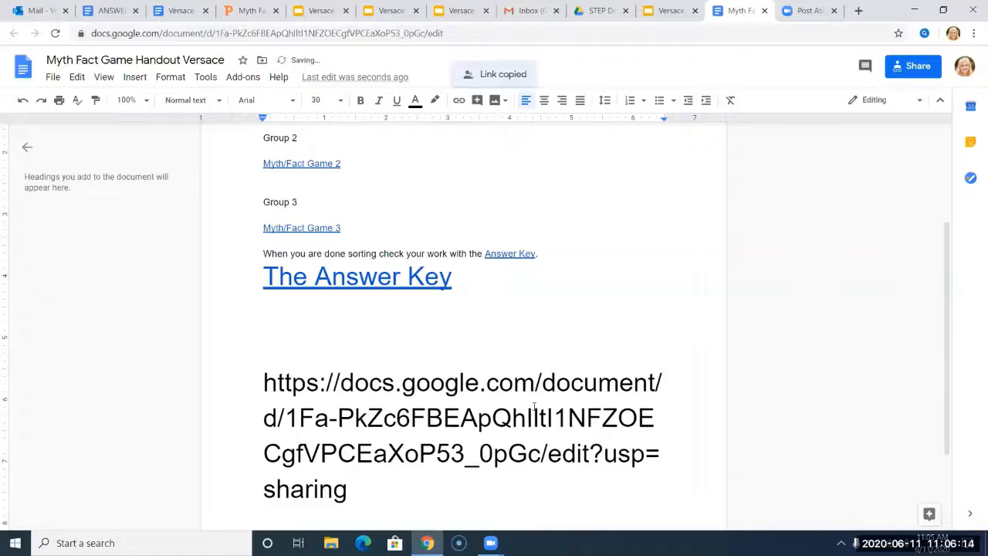
Set the font size of the pasted handout URL to 10.
shift+click(256, 347)
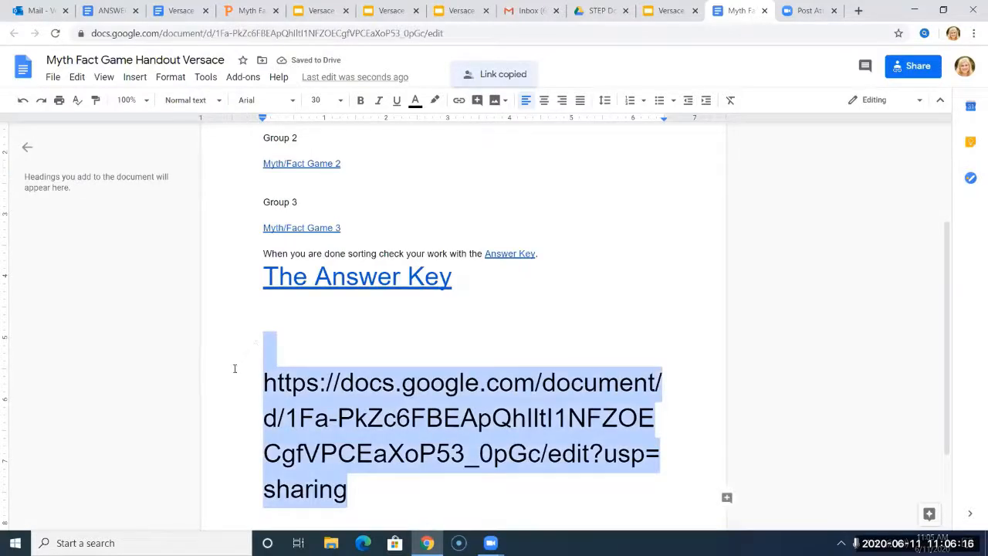
shift+click(235, 368)
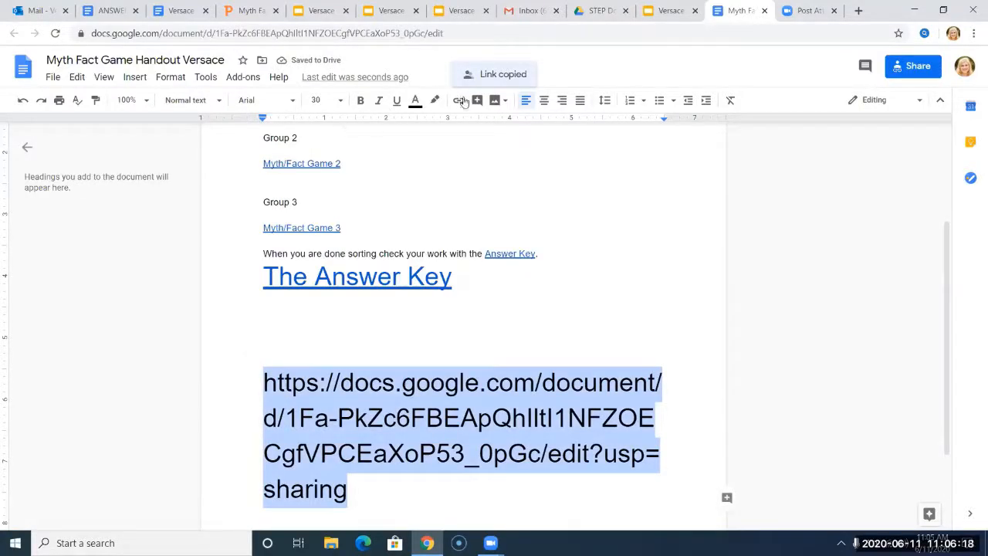
click(320, 98)
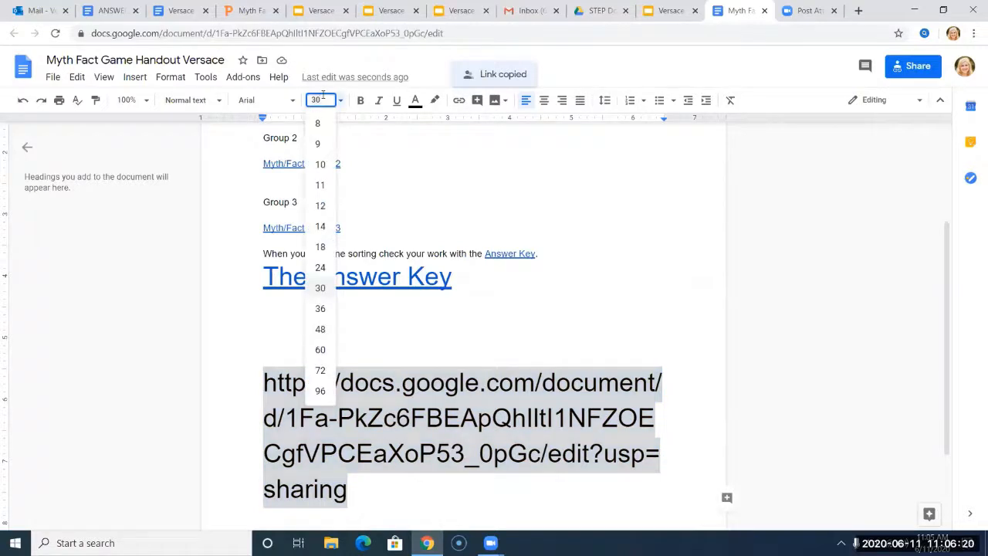
text(10)
key(Return)
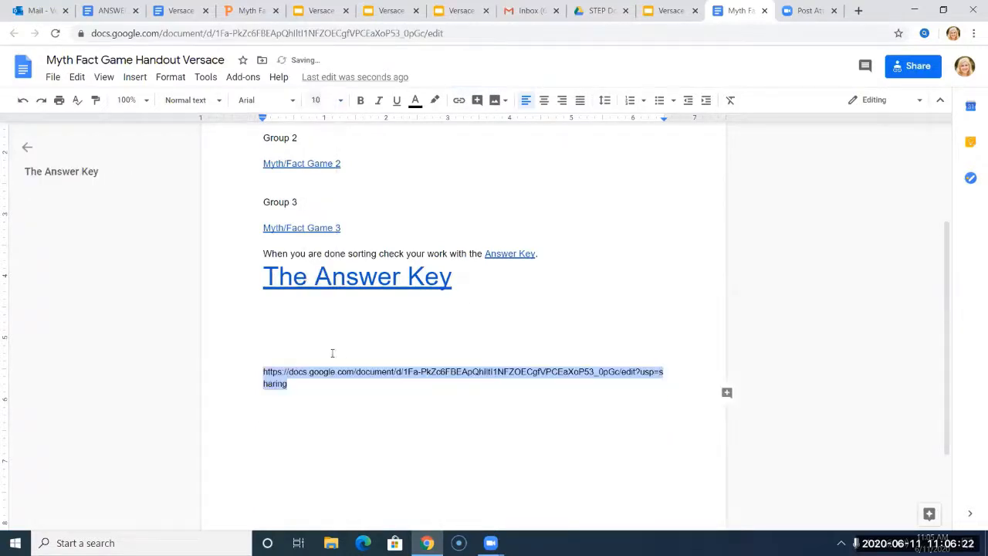
click(317, 425)
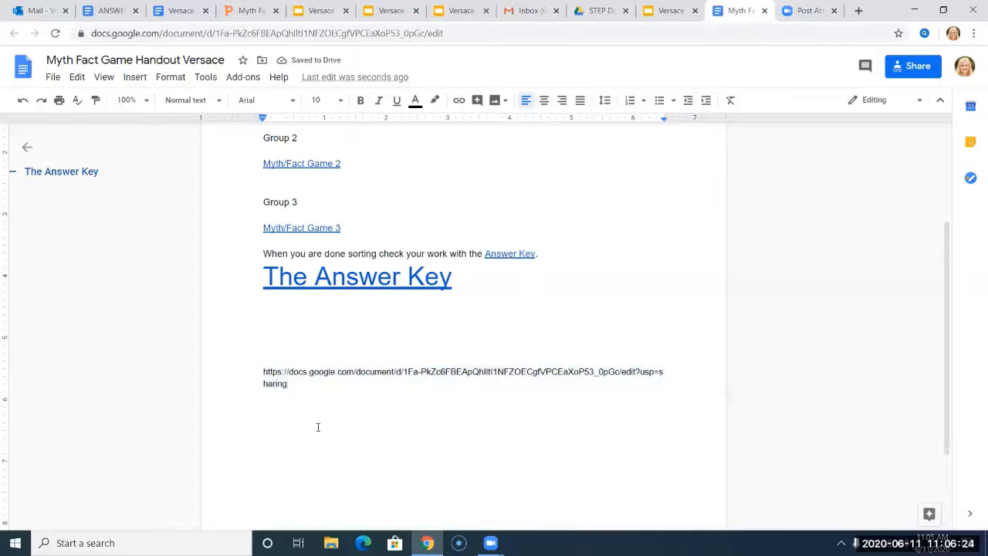
Preview the file linked from "Myth/Fact Game 1" and close the preview.
scroll(377, 247, up, 2)
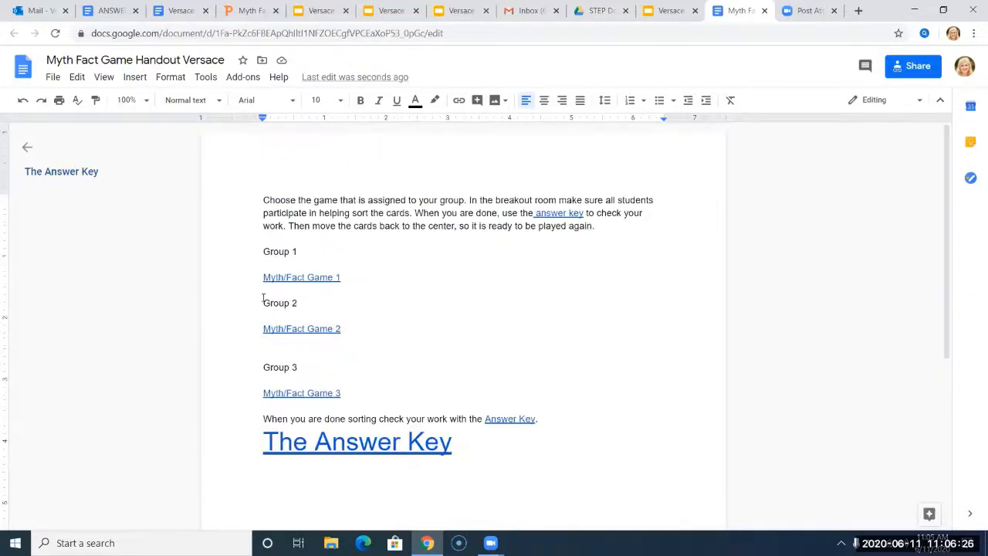
click(305, 278)
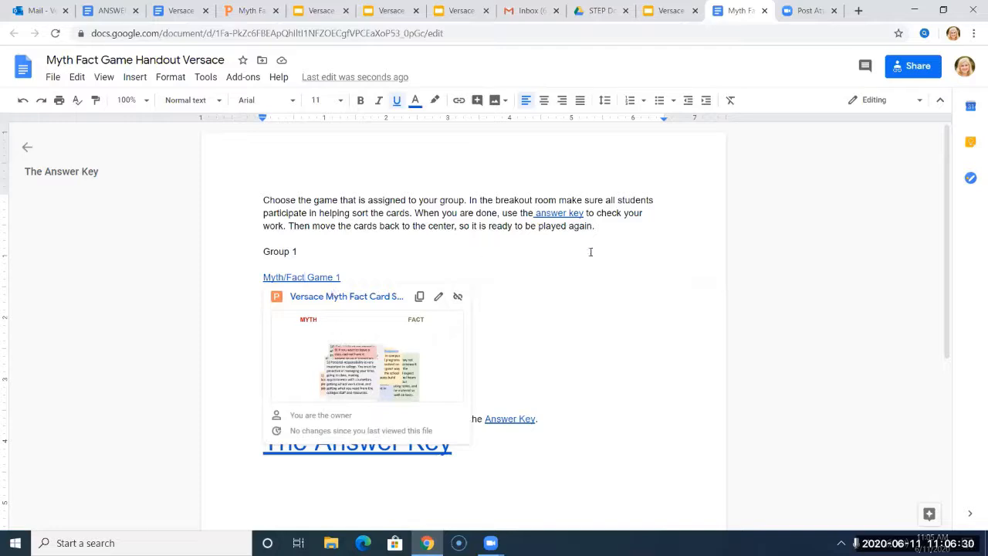
click(585, 283)
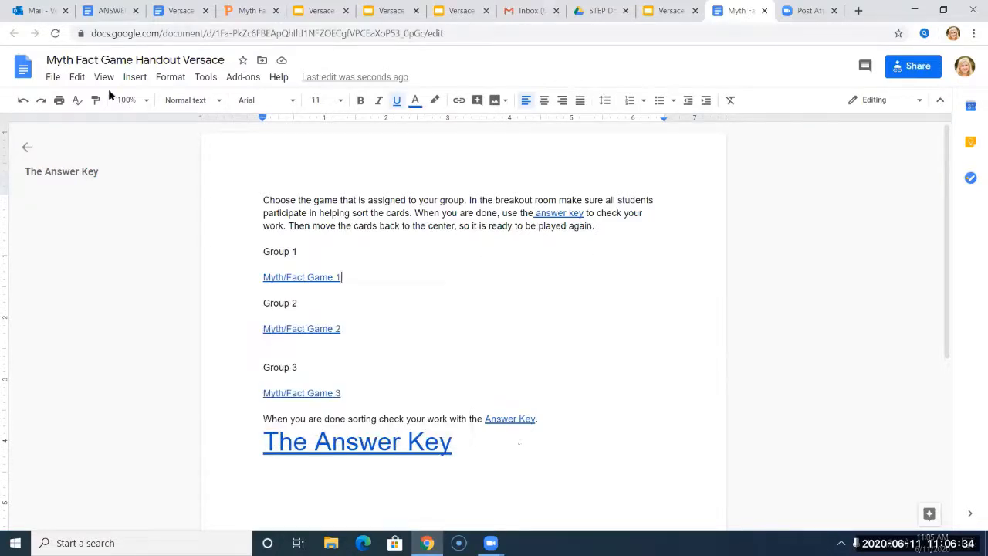
Switch to the personal copy of the ANSWERS_FOR_MYTH_FACT_GAME document and move it from My Drive into the STEP Documents 2020 folder.
click(54, 77)
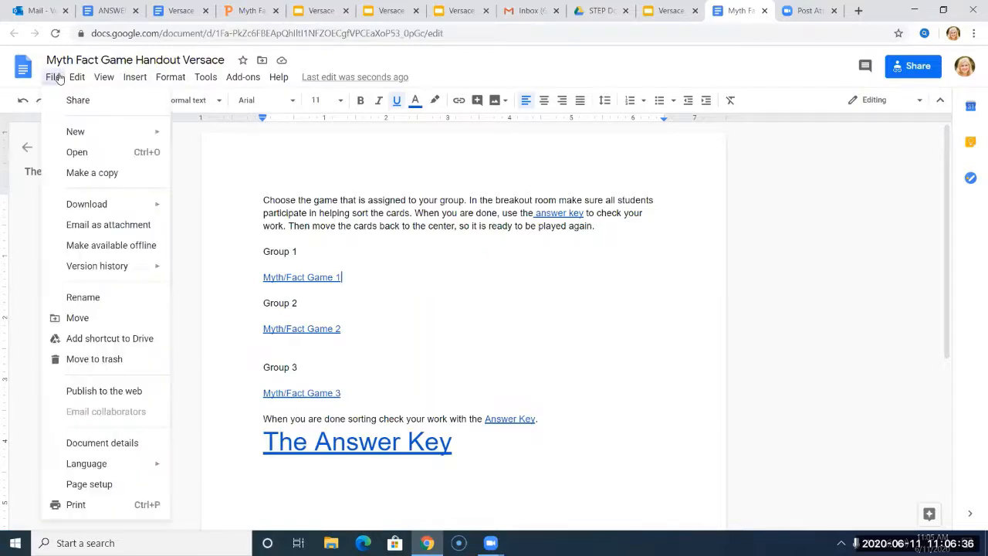
click(57, 79)
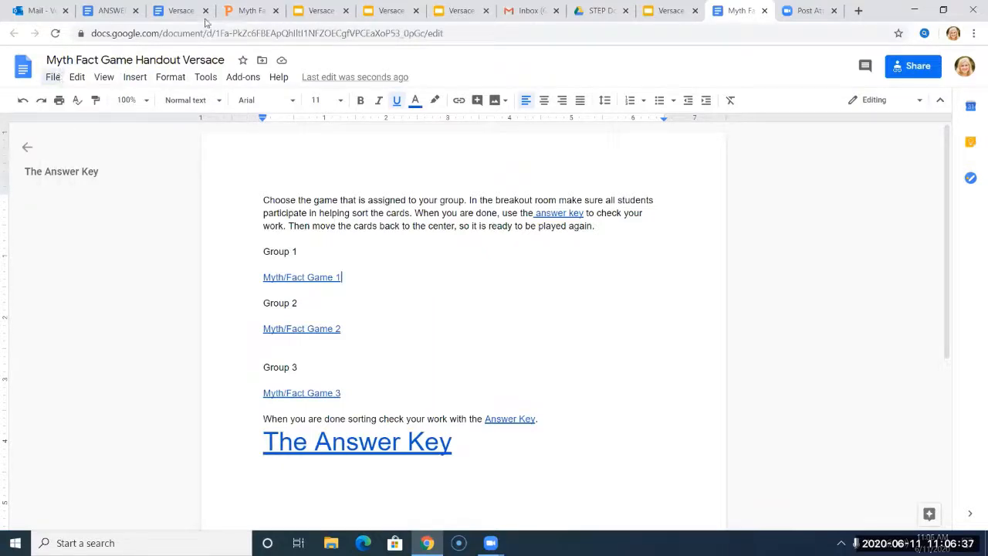
click(112, 11)
click(169, 11)
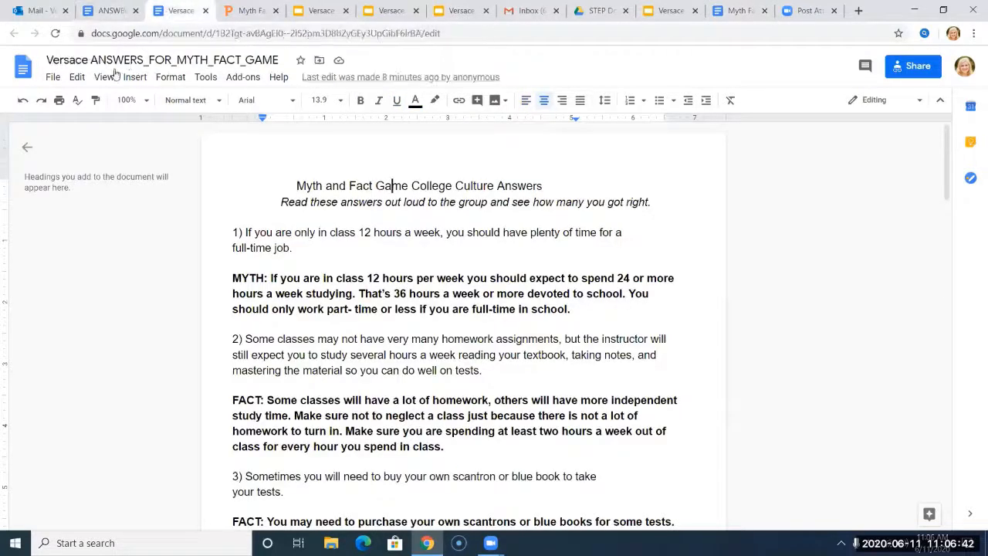
click(52, 78)
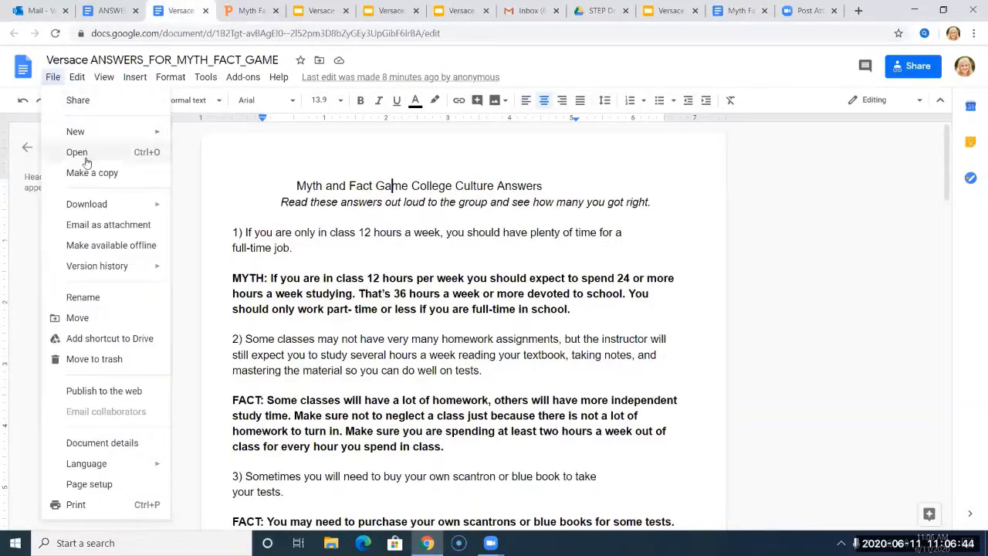
click(80, 318)
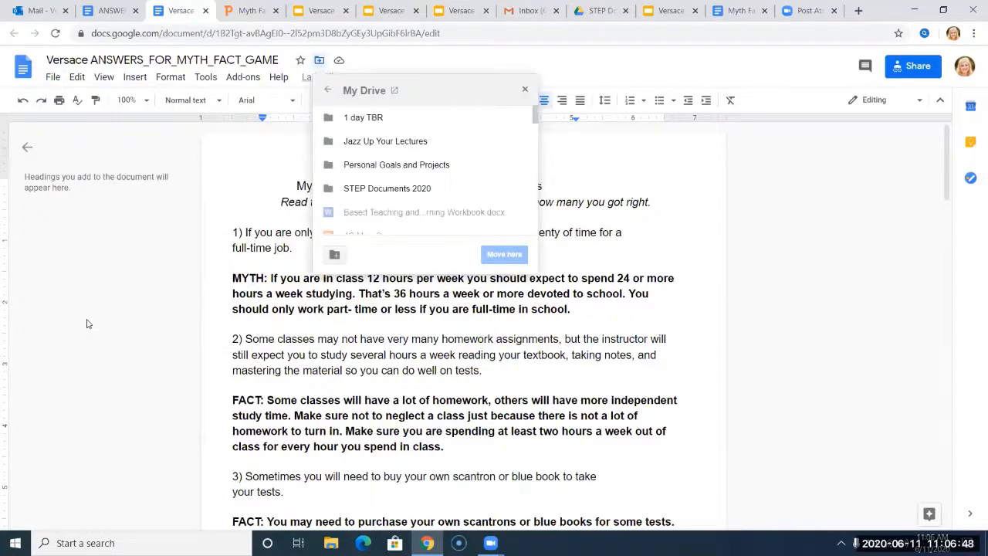
click(386, 190)
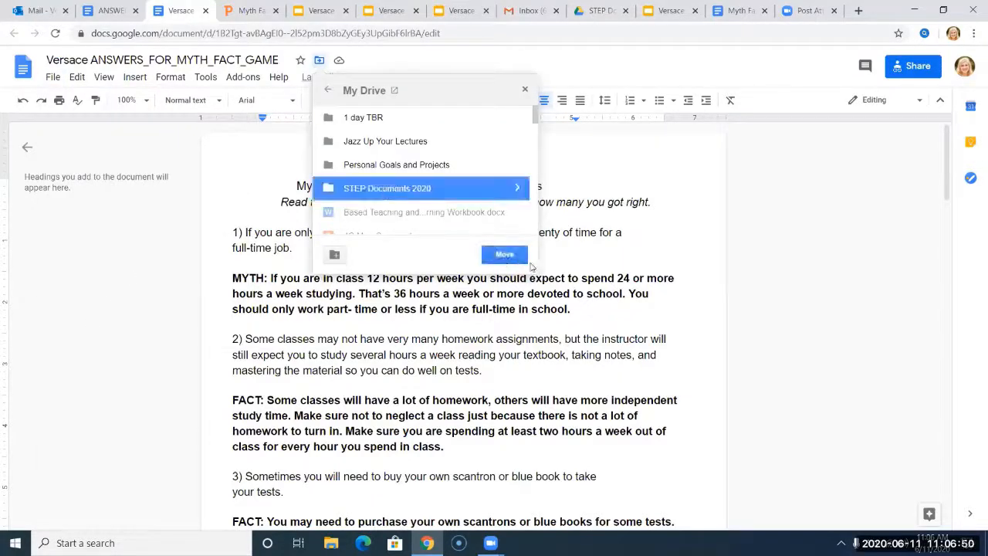
click(504, 254)
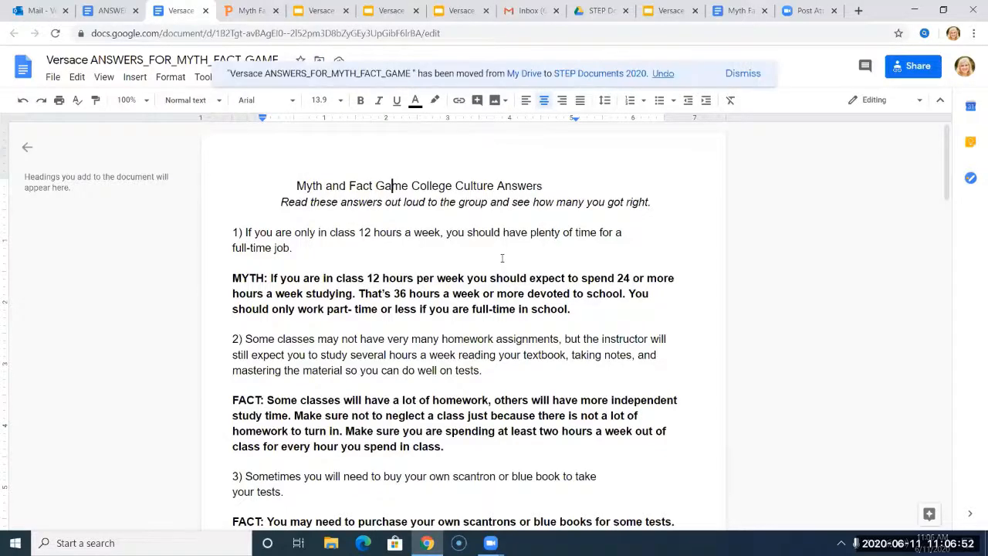